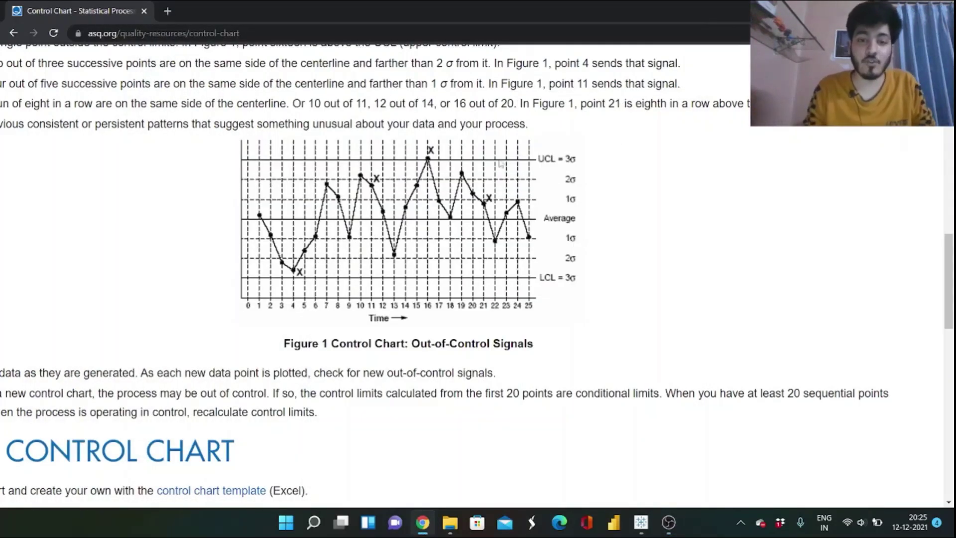
{"action": "scroll", "coordinate": [382, 189], "scroll_direction": "up", "scroll_amount": 2}
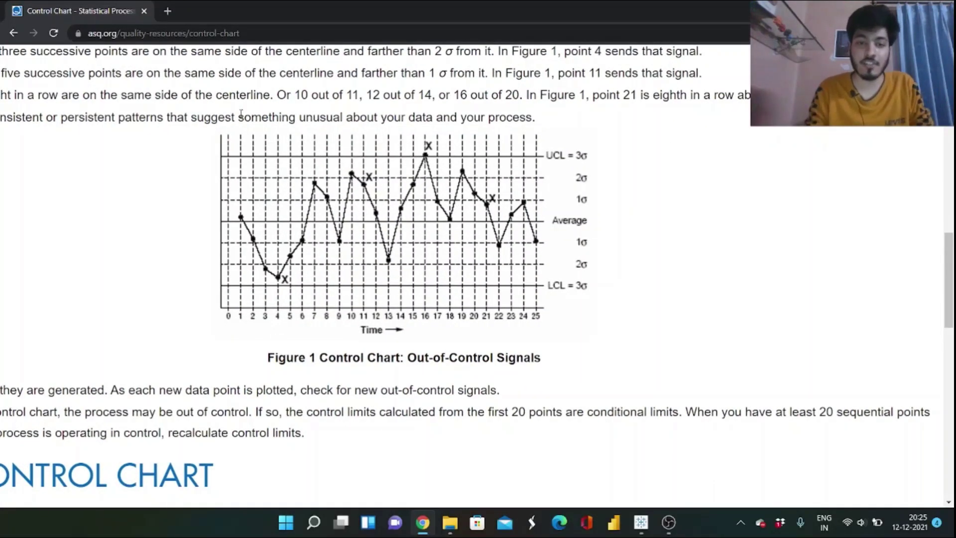
{"action": "scroll", "coordinate": [338, 163], "scroll_direction": "up", "scroll_amount": 2}
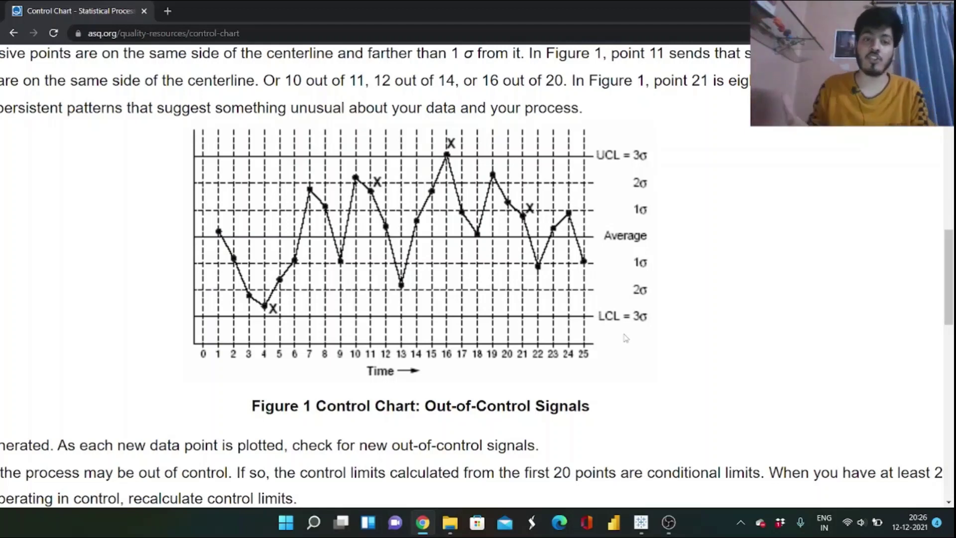
- Switch to the Tableau workbook and plot Sales over time, with Sales on Rows and Order Date on Columns
{"action": "left_click", "coordinate": [642, 524]}
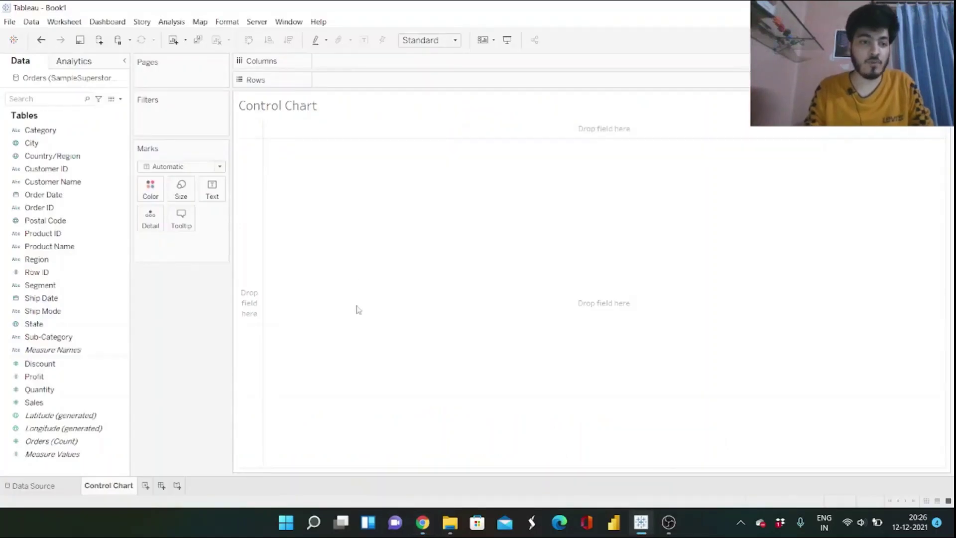
{"action": "left_click", "coordinate": [54, 389]}
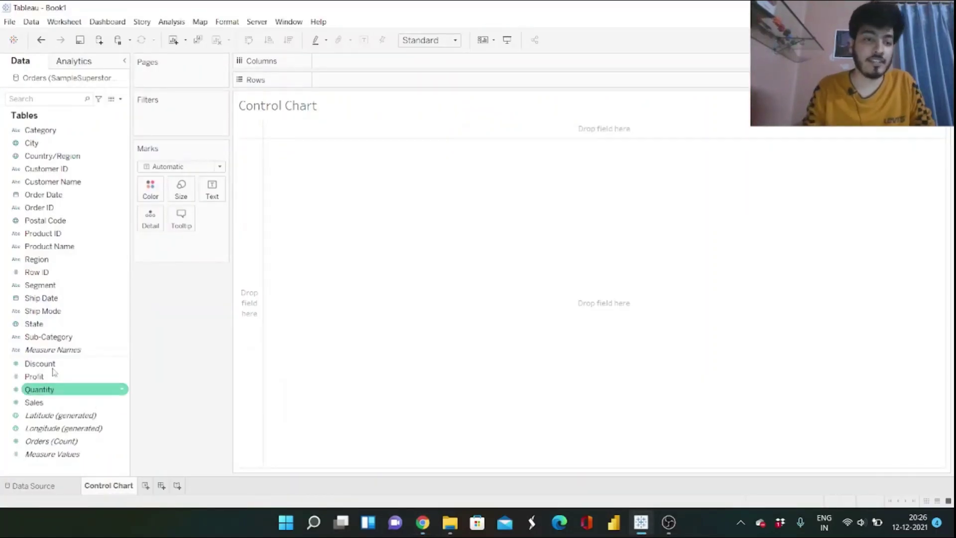
{"action": "left_click", "coordinate": [62, 402]}
{"action": "left_click_drag", "start_coordinate": [57, 406], "coordinate": [365, 82]}
{"action": "left_click", "coordinate": [87, 182]}
{"action": "left_click_drag", "start_coordinate": [87, 183], "coordinate": [360, 64]}
{"action": "left_click", "coordinate": [927, 409]}
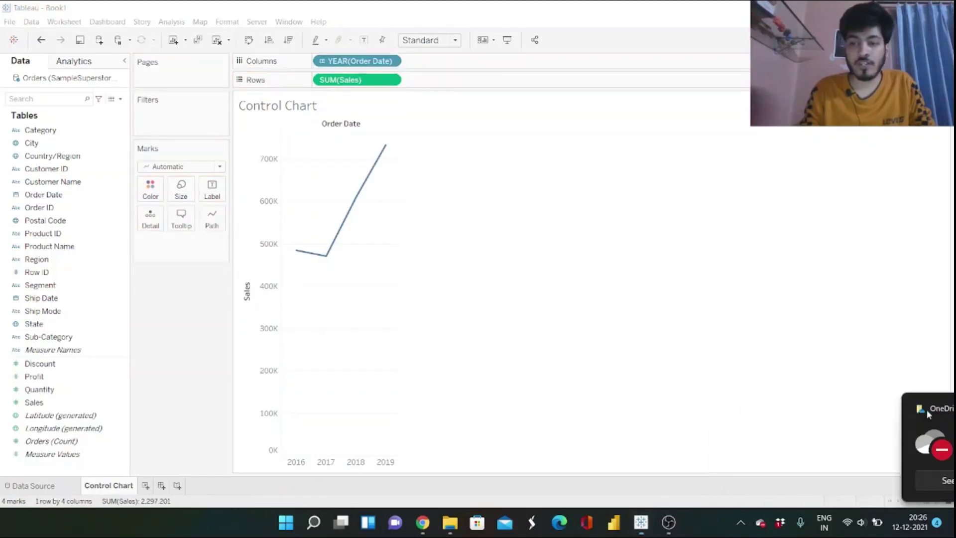
- Change the Order Date granularity on Columns to continuous month (month and year)
{"action": "left_click", "coordinate": [396, 62]}
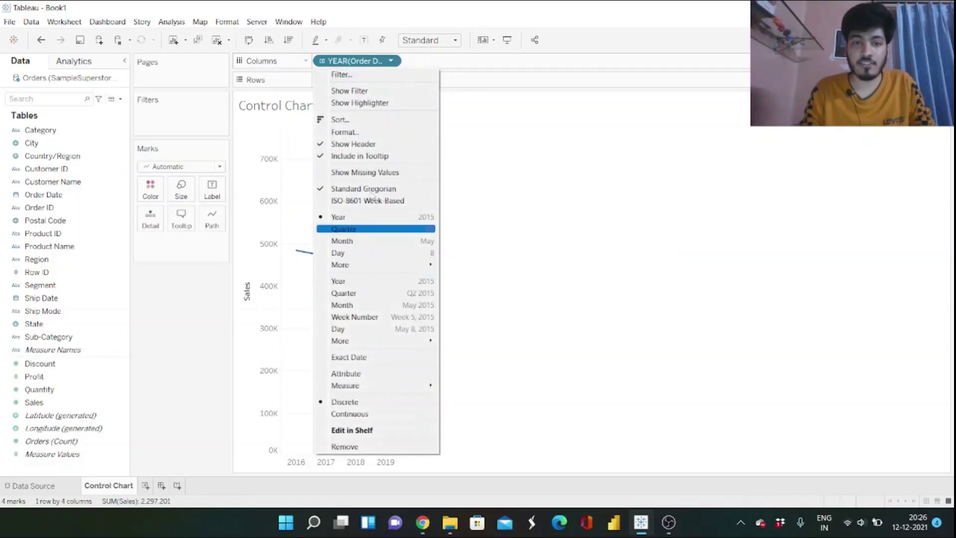
{"action": "left_click", "coordinate": [370, 309]}
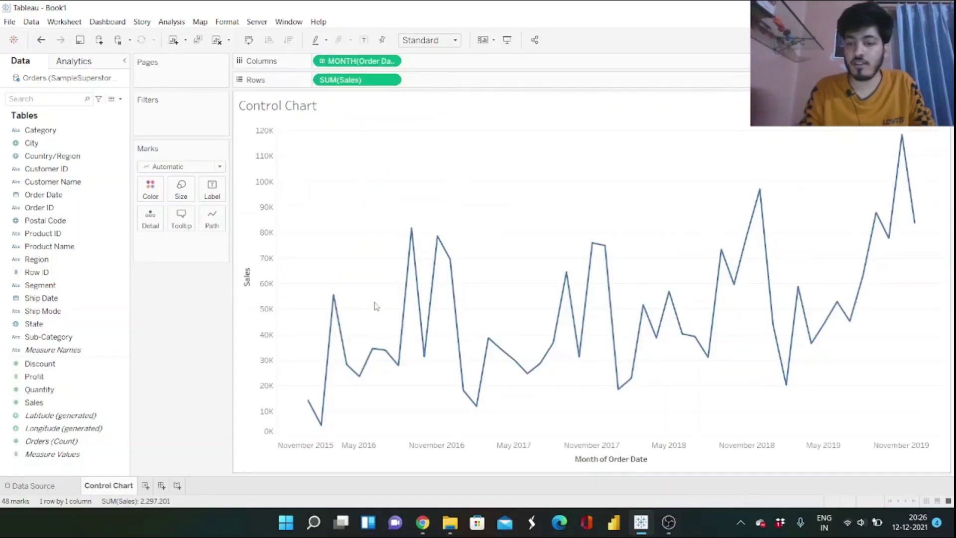
{"action": "mouse_move", "coordinate": [437, 287]}
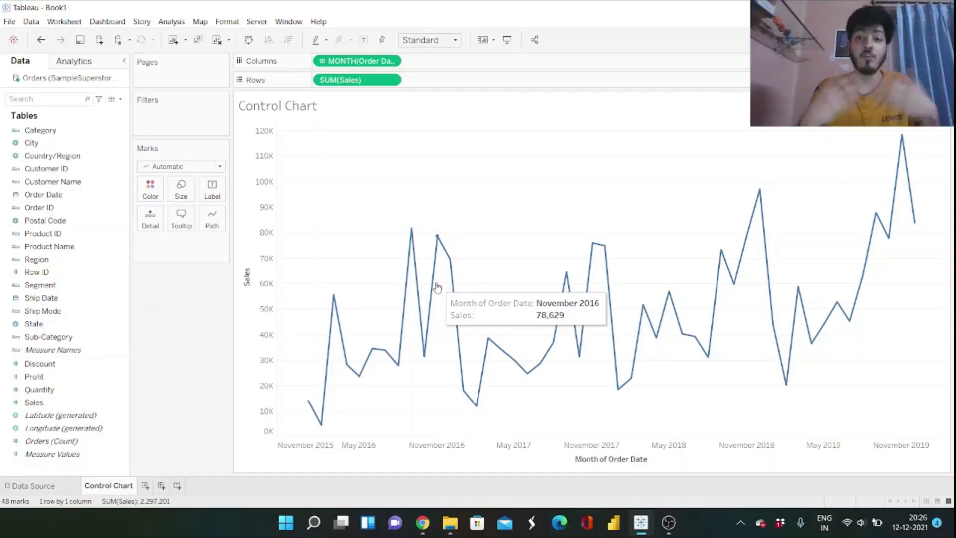
- Add an average line for Sales across the entire table and give it the custom label AVG:<Value>
{"action": "left_click", "coordinate": [83, 64]}
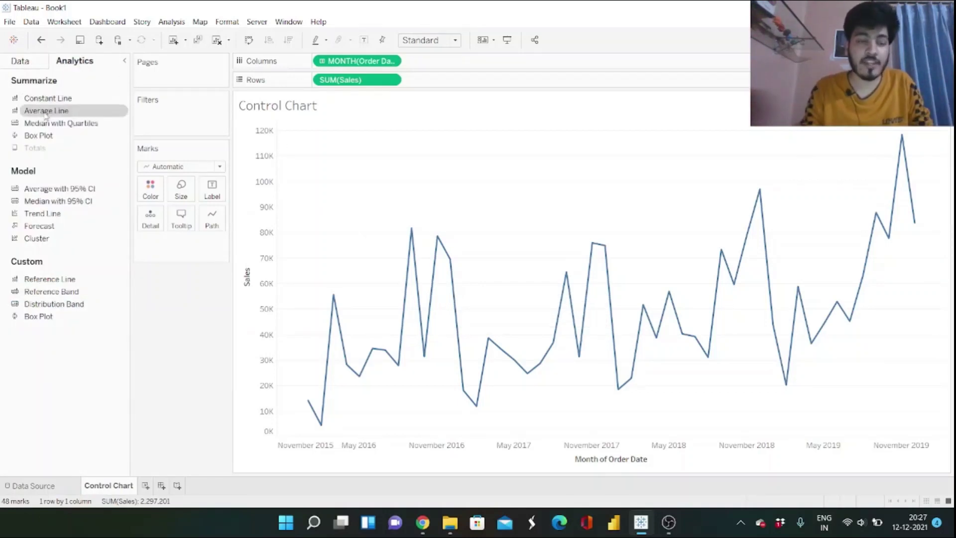
{"action": "left_click_drag", "start_coordinate": [52, 113], "coordinate": [343, 144]}
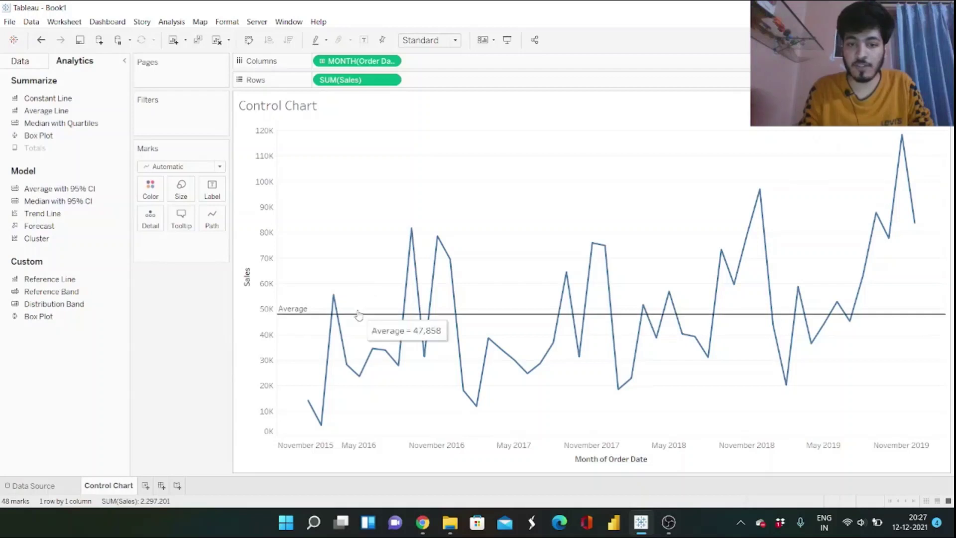
{"action": "right_click", "coordinate": [294, 315]}
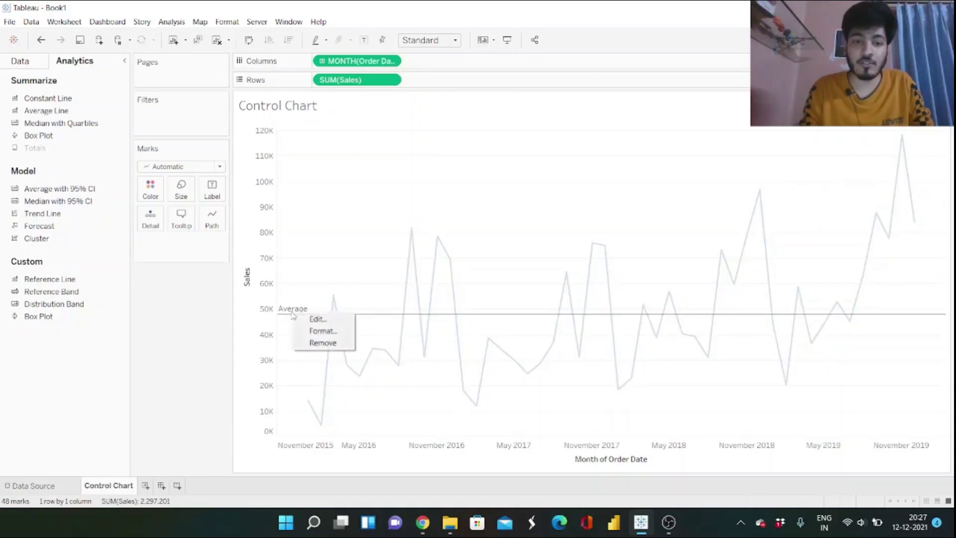
{"action": "left_click", "coordinate": [323, 321]}
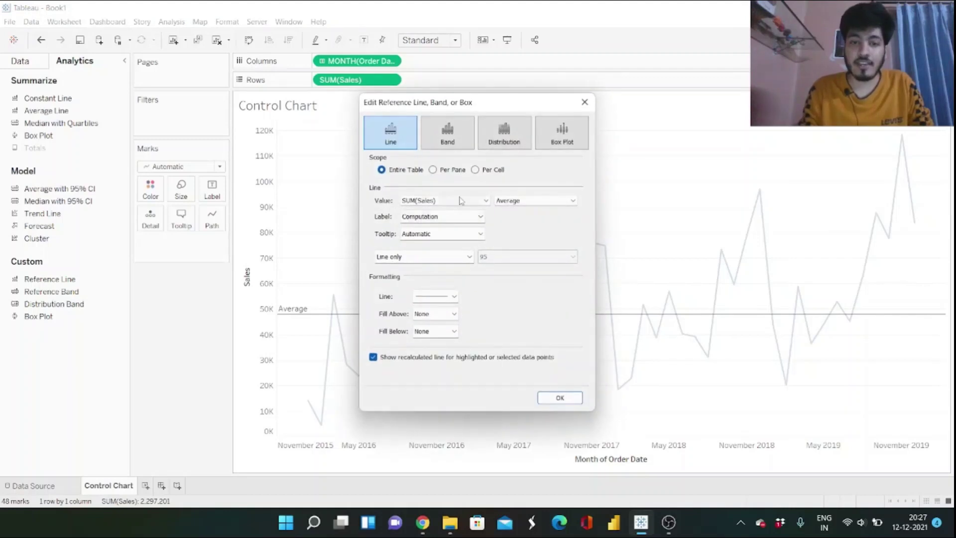
{"action": "left_click", "coordinate": [480, 217]}
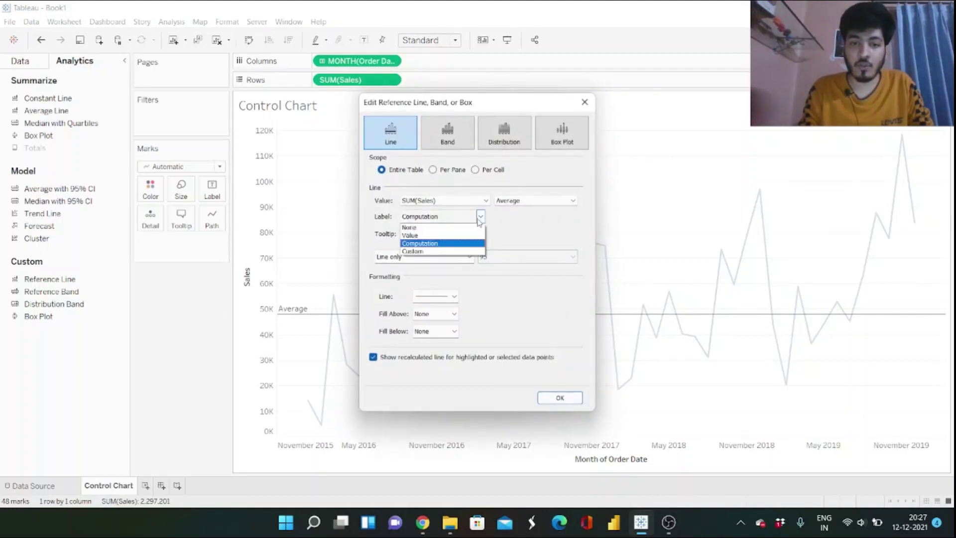
{"action": "left_click", "coordinate": [433, 252]}
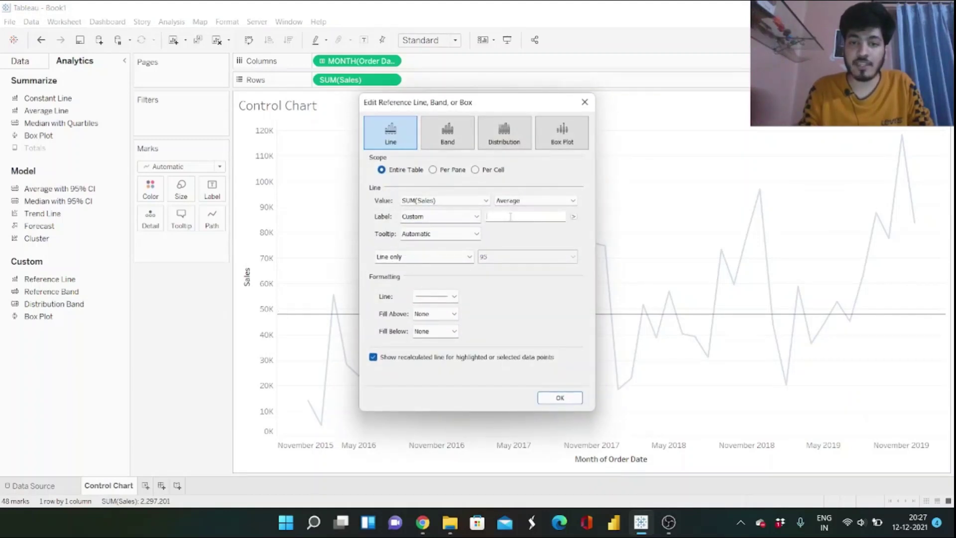
{"action": "type", "text": "AVG"}
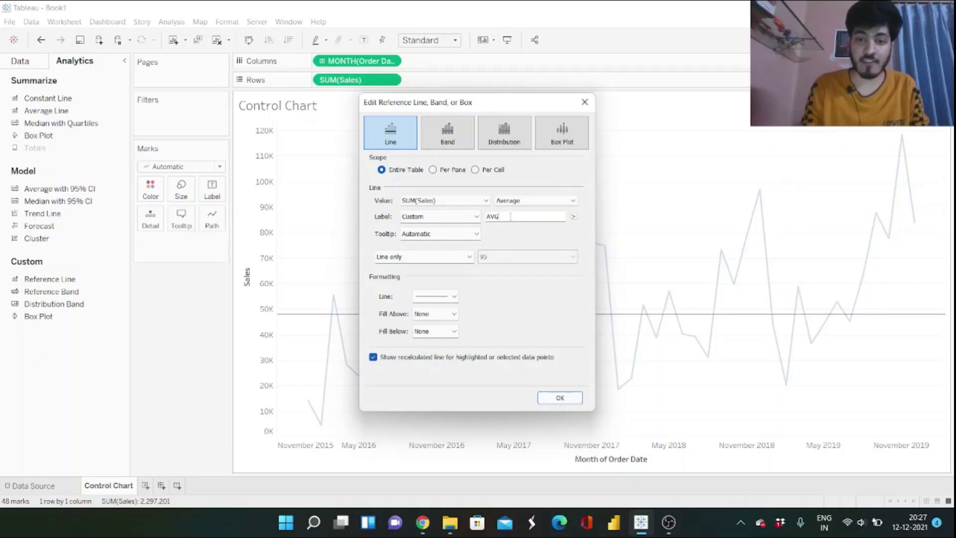
{"action": "type", "text": ":"}
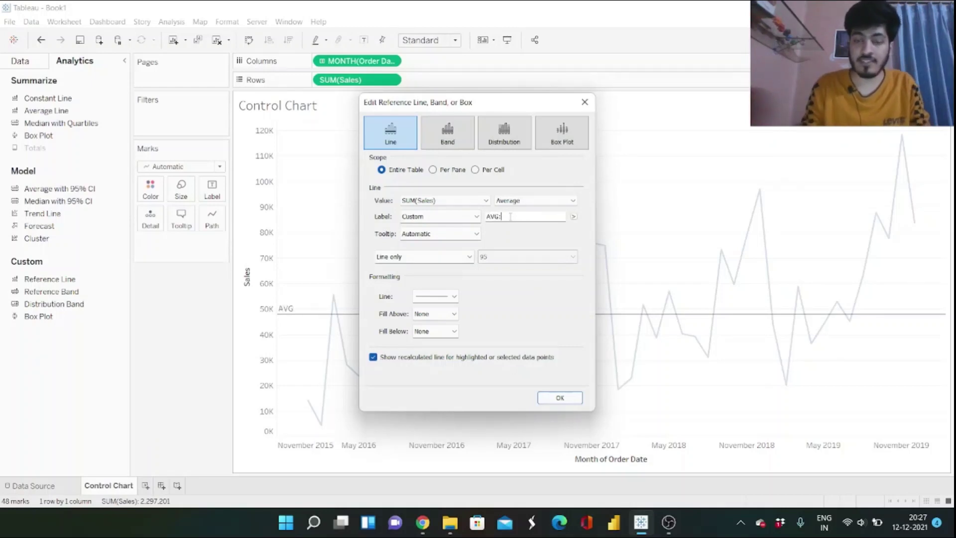
{"action": "left_click", "coordinate": [574, 217]}
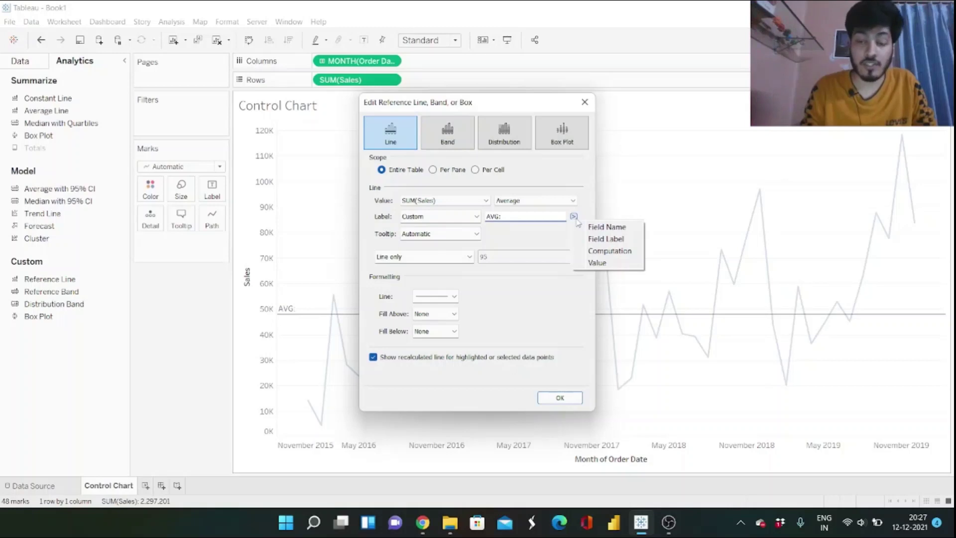
{"action": "left_click", "coordinate": [603, 263]}
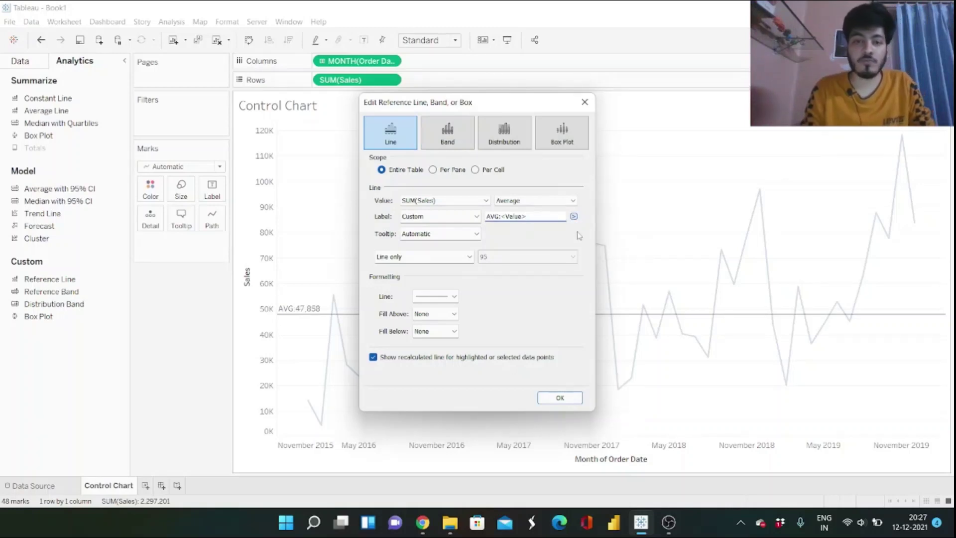
- Style the average line as a thin, dark dotted line and turn off its recalculated line for highlighted or selected data points
{"action": "left_click", "coordinate": [445, 300]}
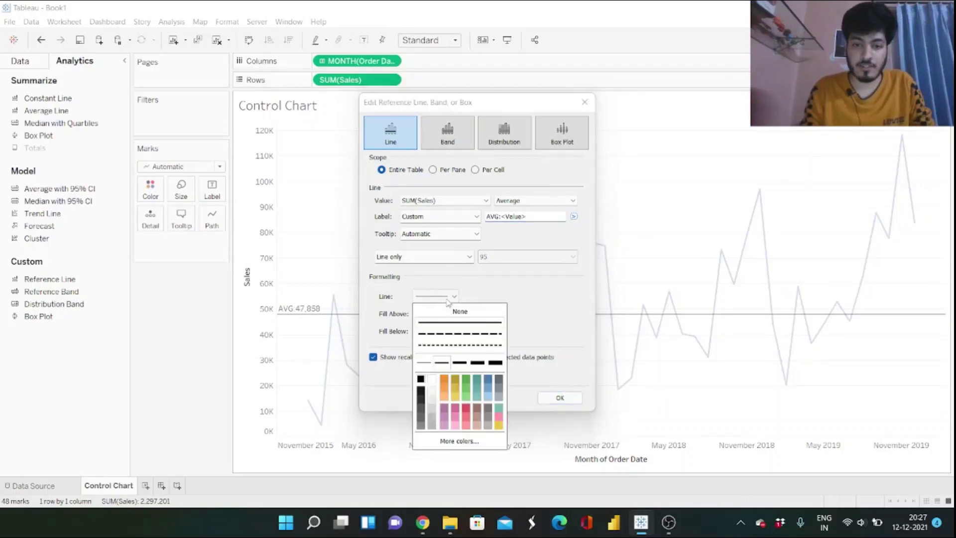
{"action": "left_click", "coordinate": [454, 334]}
{"action": "left_click", "coordinate": [454, 345]}
{"action": "left_click", "coordinate": [425, 368]}
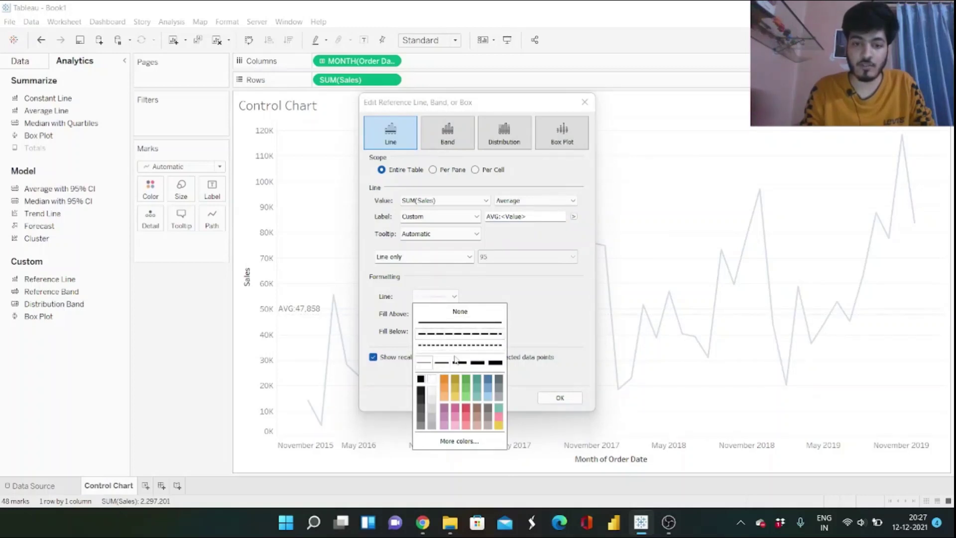
{"action": "left_click", "coordinate": [422, 392]}
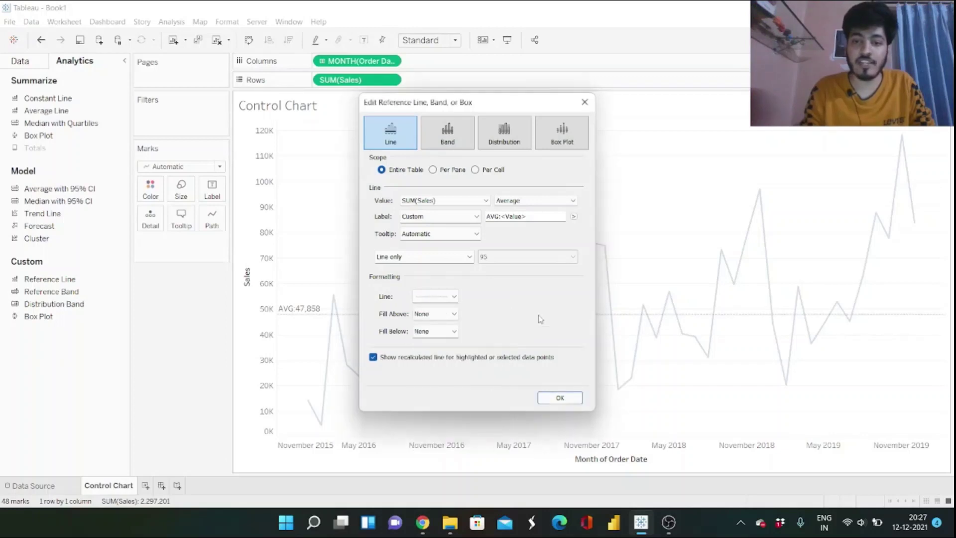
{"action": "left_click", "coordinate": [435, 357]}
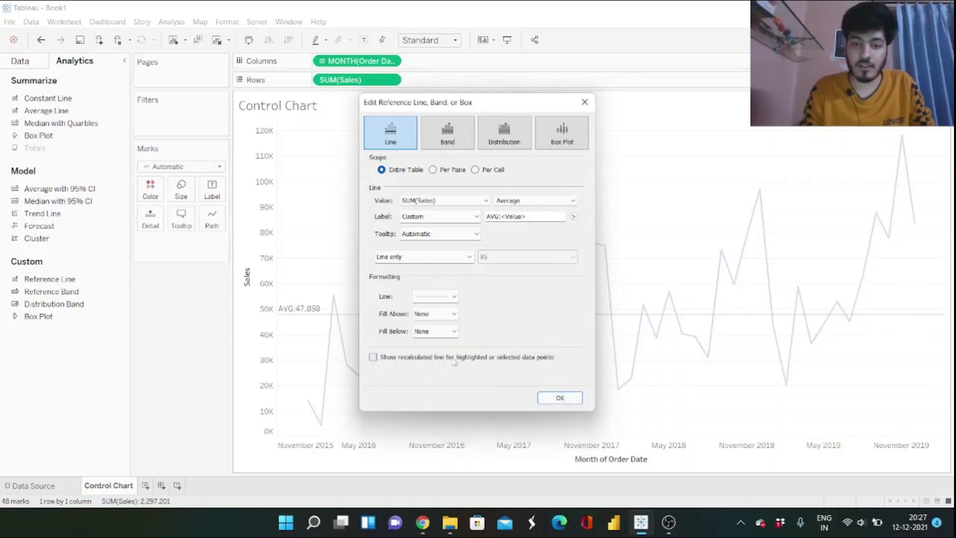
{"action": "left_click", "coordinate": [560, 397]}
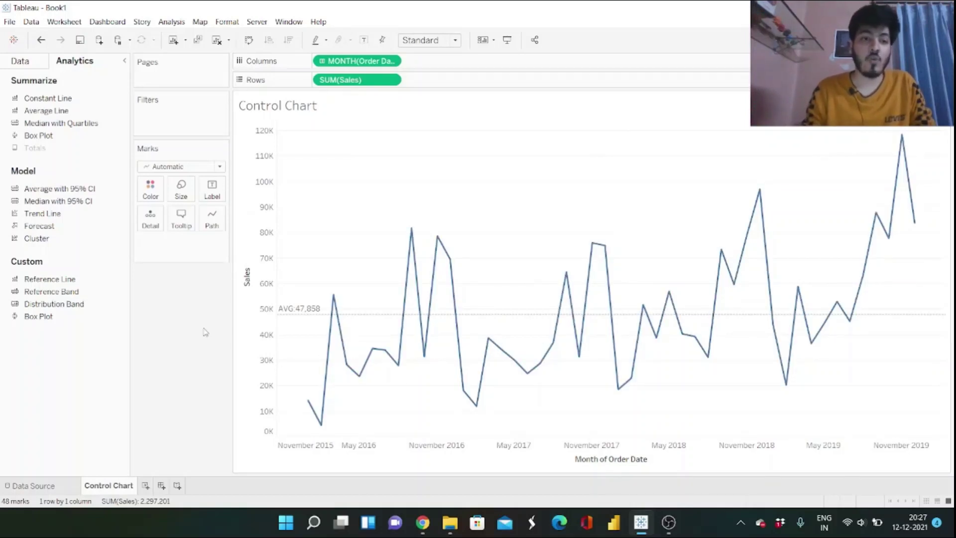
- Start a new parameter named No of Standard Deviation with the Integer data type
{"action": "left_click", "coordinate": [20, 60]}
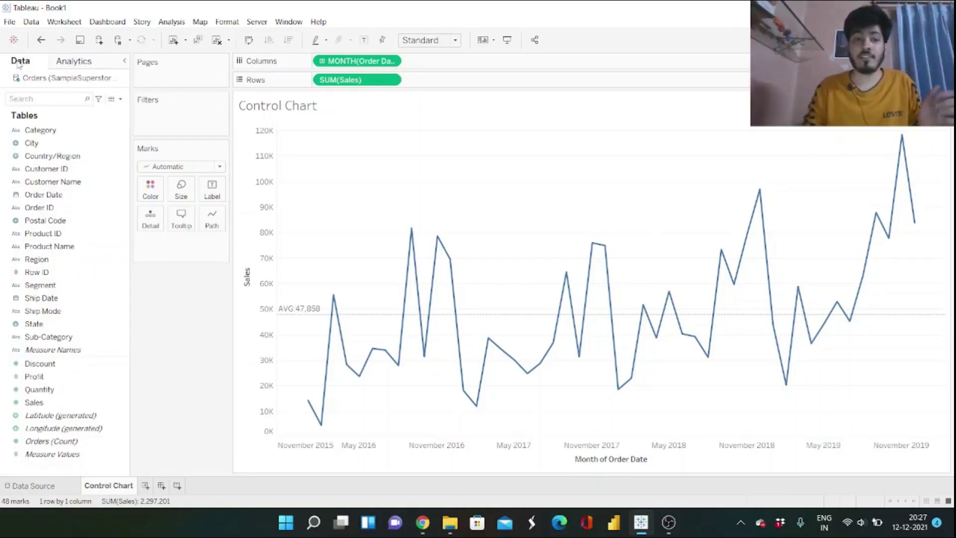
{"action": "left_click", "coordinate": [120, 102]}
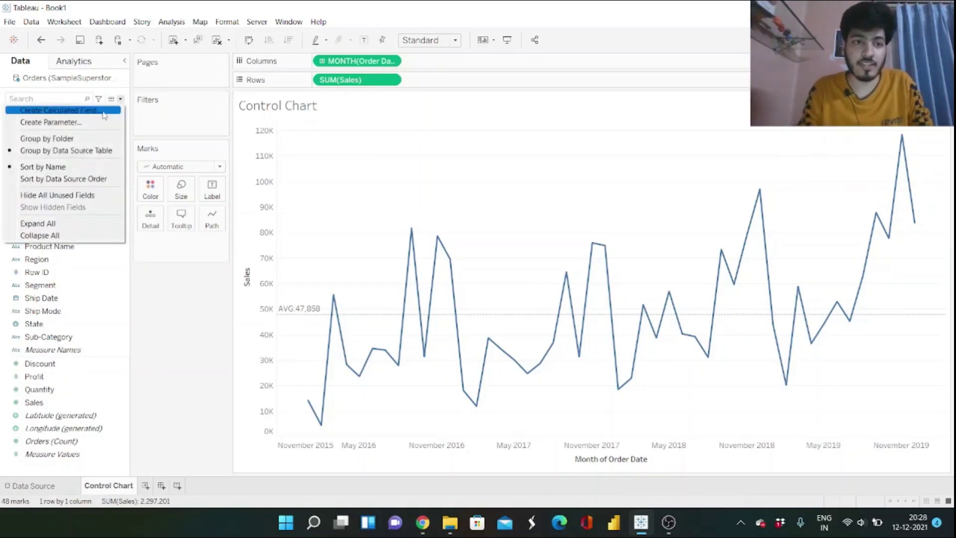
{"action": "left_click", "coordinate": [88, 119]}
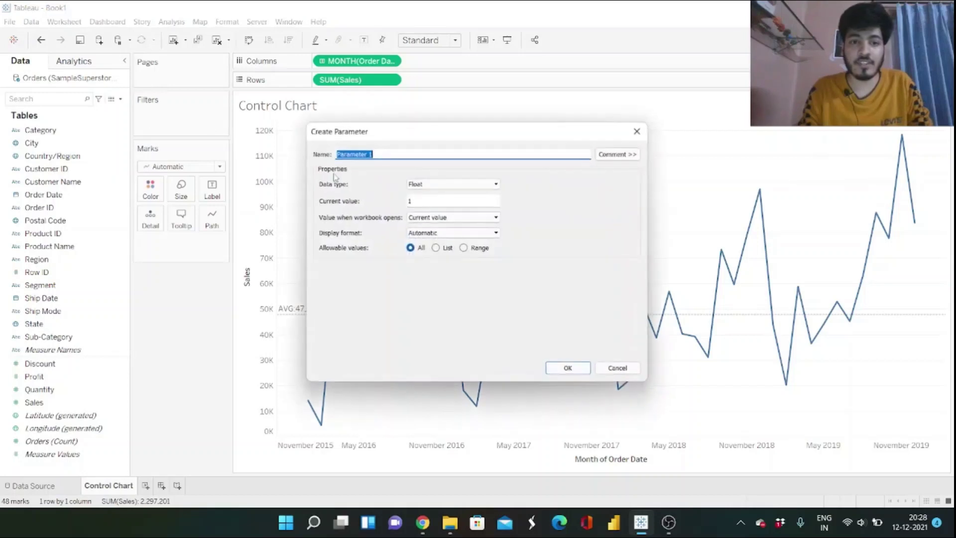
{"action": "type", "text": "ndard Deviation"}
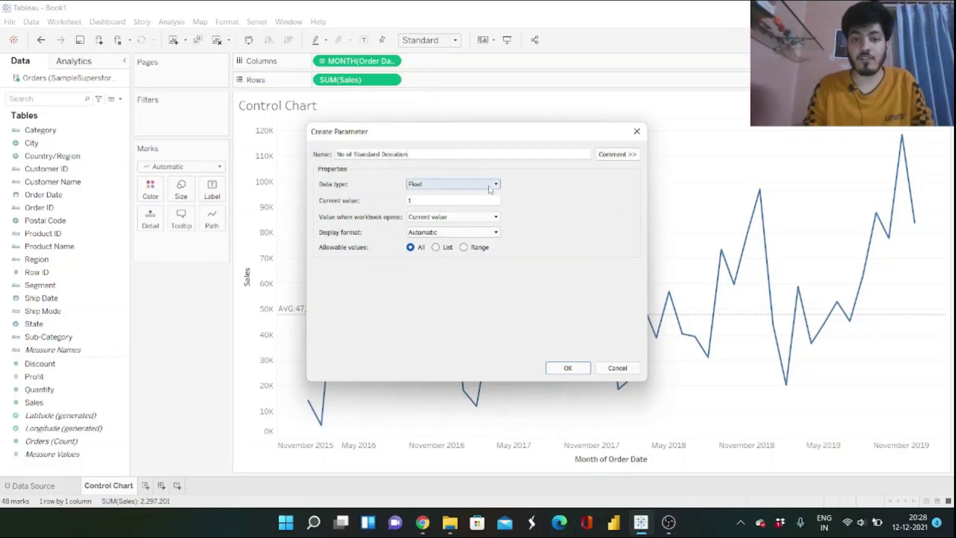
{"action": "left_click", "coordinate": [470, 184]}
{"action": "left_click", "coordinate": [457, 202]}
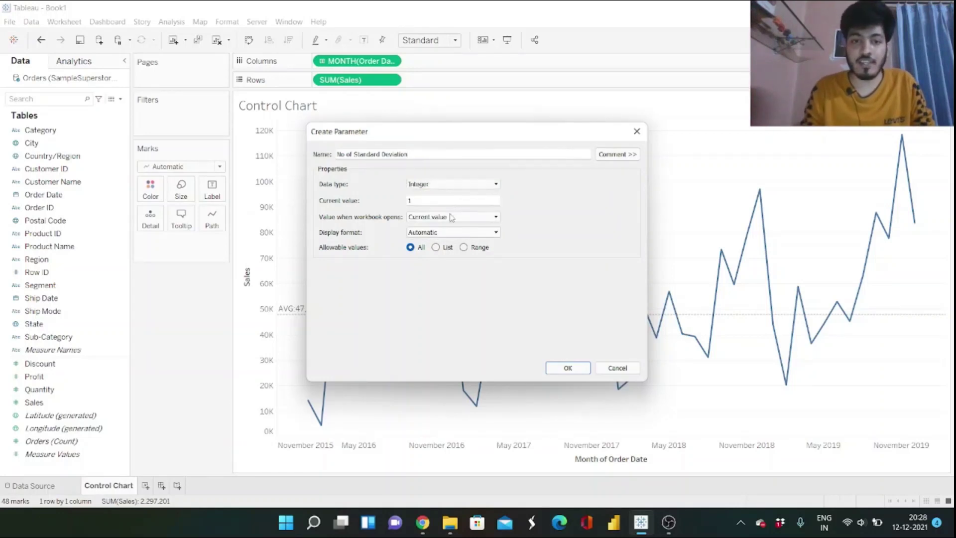
- Restrict the parameter to a range with minimum 1, maximum 3 and step size 1, and create it
{"action": "left_click", "coordinate": [469, 249]}
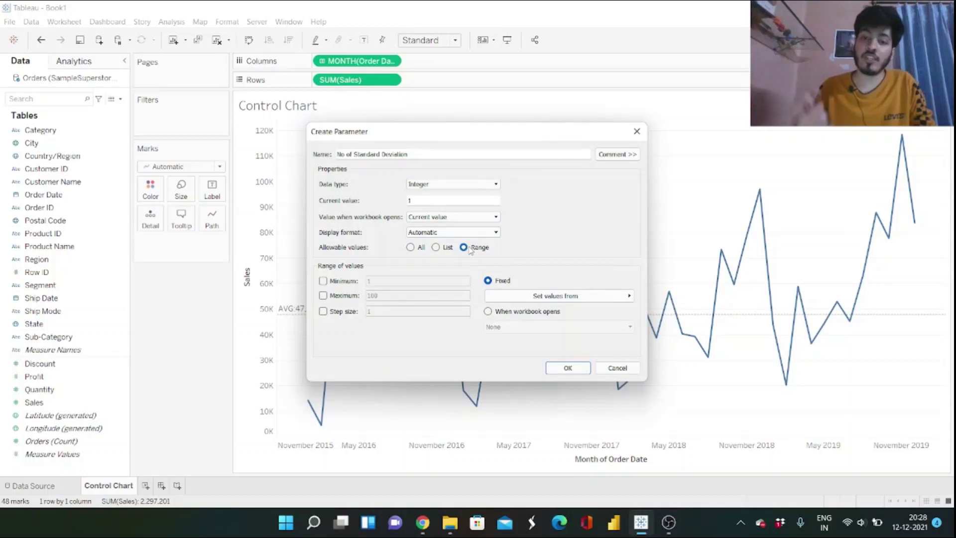
{"action": "left_click", "coordinate": [324, 281]}
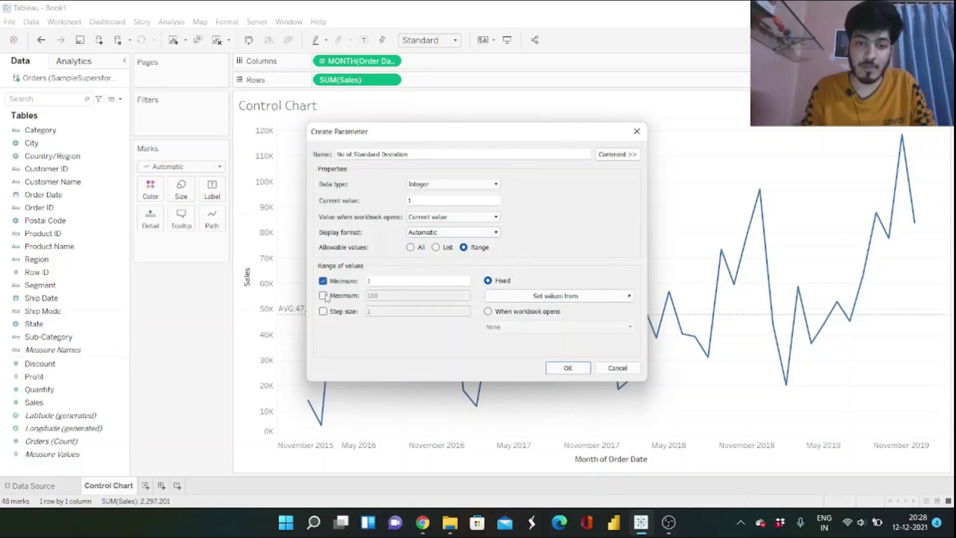
{"action": "left_click", "coordinate": [323, 295]}
{"action": "left_click", "coordinate": [323, 312]}
{"action": "left_click_drag", "start_coordinate": [393, 295], "coordinate": [371, 295]}
{"action": "type", "text": "3"}
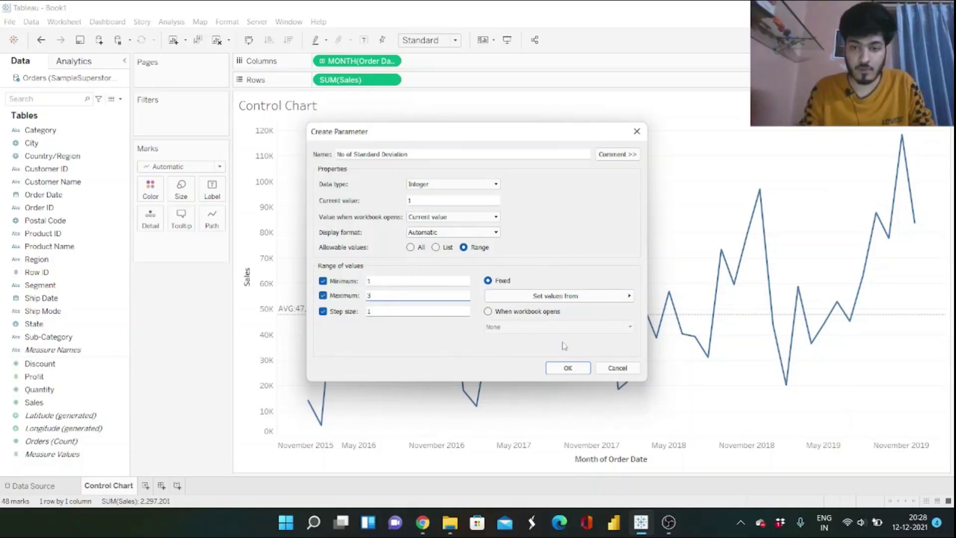
{"action": "left_click", "coordinate": [569, 368]}
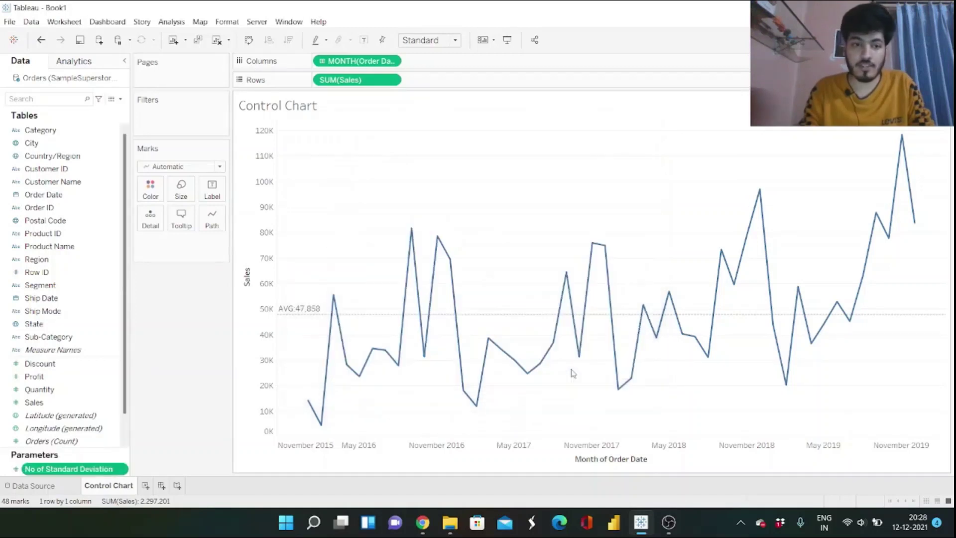
- Show the parameter control for No of Standard Deviation on the Control Chart sheet
{"action": "left_click", "coordinate": [123, 471]}
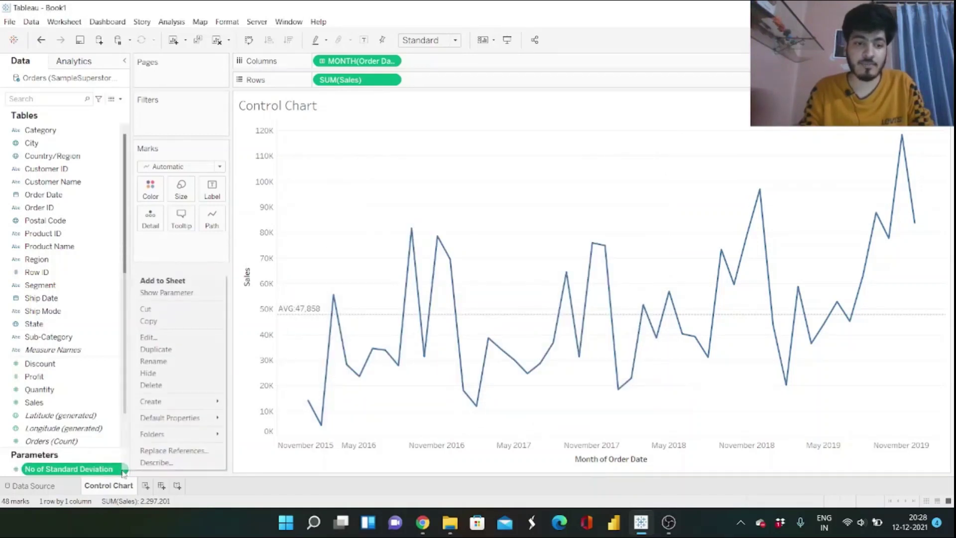
{"action": "left_click", "coordinate": [175, 294]}
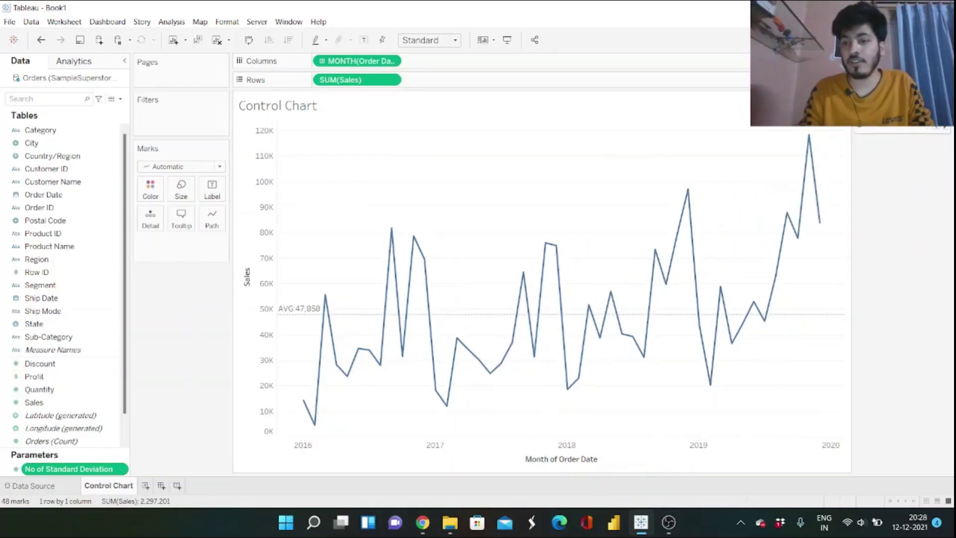
{"action": "left_click", "coordinate": [946, 131]}
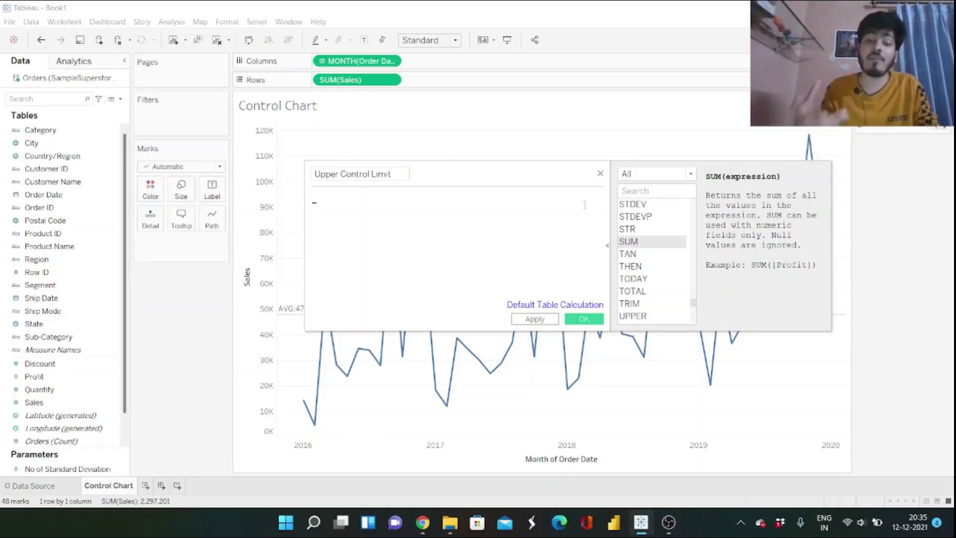
- Begin the Upper Control Limit formula with WINDOW_AVG(SUM([Sales]))
{"action": "type", "text": "wind"}
{"action": "key", "text": "Return"}
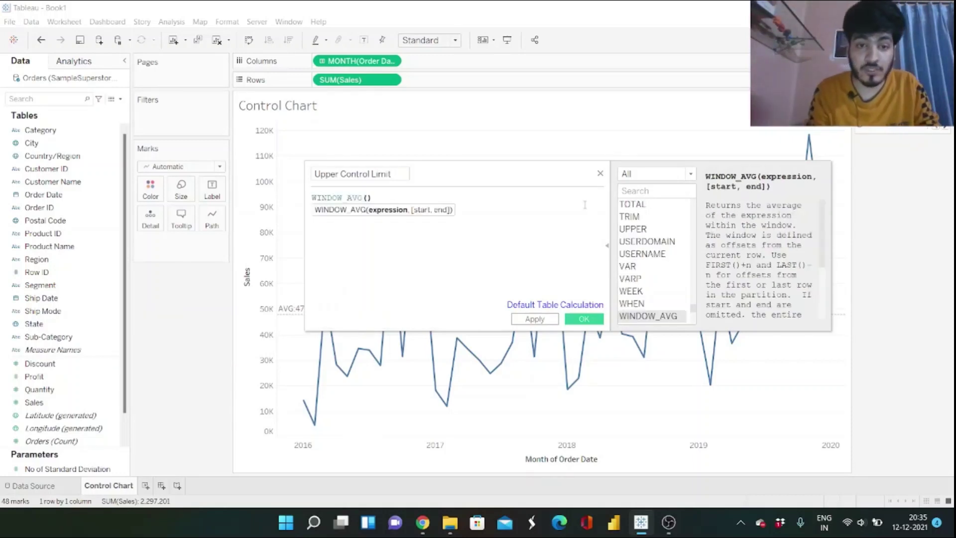
{"action": "key", "text": "BackSpace"}
{"action": "key", "text": "BackSpace"}
{"action": "type", "text": "("}
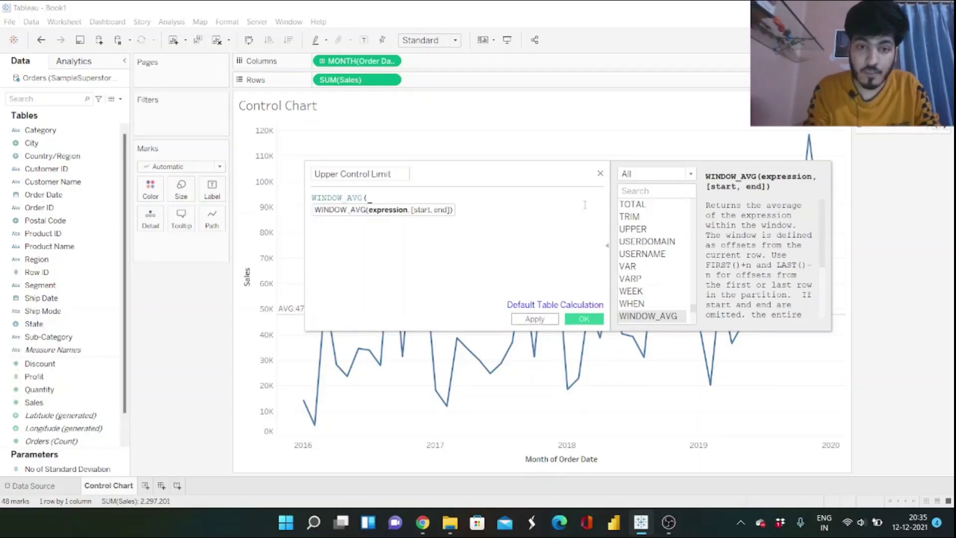
{"action": "type", "text": "SUM([Sa"}
{"action": "key", "text": "Return"}
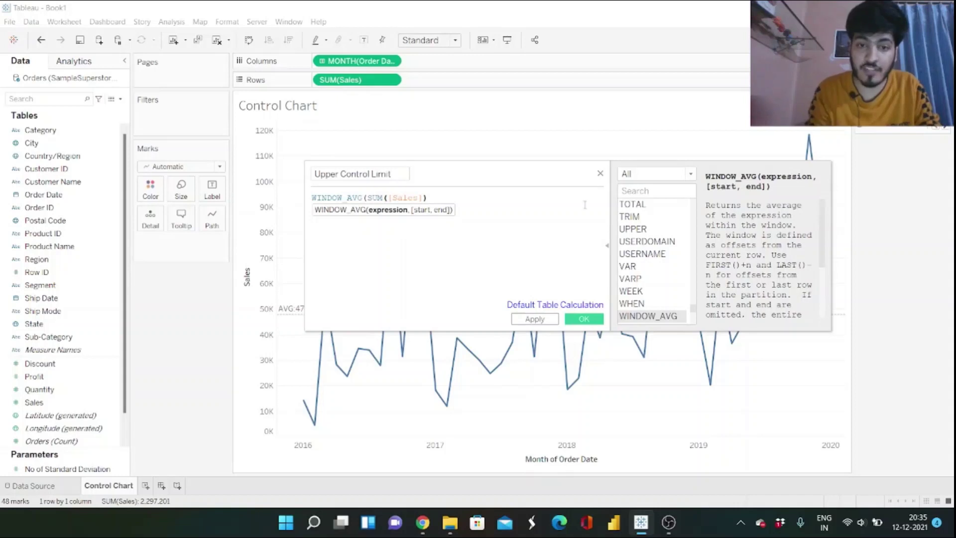
{"action": "type", "text": ")"}
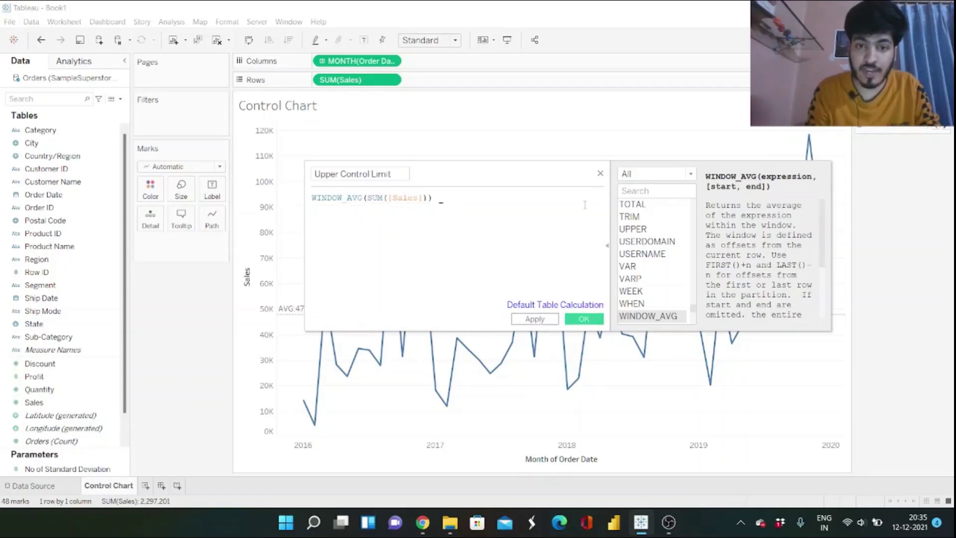
- Extend the Upper Control Limit formula by adding a WINDOW_STDEV term over SUM([Sales]) to the window average
{"action": "type", "text": " + WINDO"}
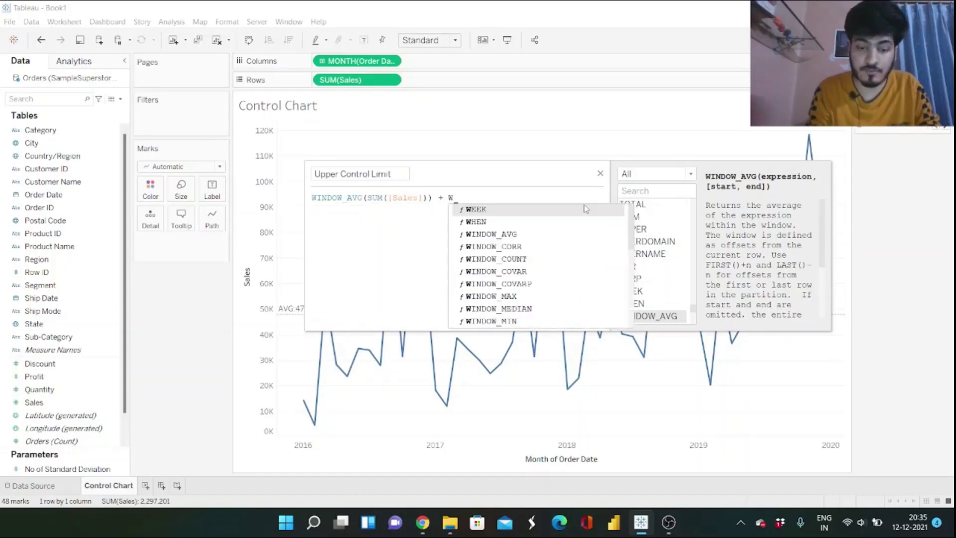
{"action": "key", "text": "Down"}
{"action": "key", "text": "Down"}
{"action": "key", "text": "Down"}
{"action": "key", "text": "Down"}
{"action": "key", "text": "Down"}
{"action": "key", "text": "Down"}
{"action": "key", "text": "Down"}
{"action": "key", "text": "Down"}
{"action": "key", "text": "Down"}
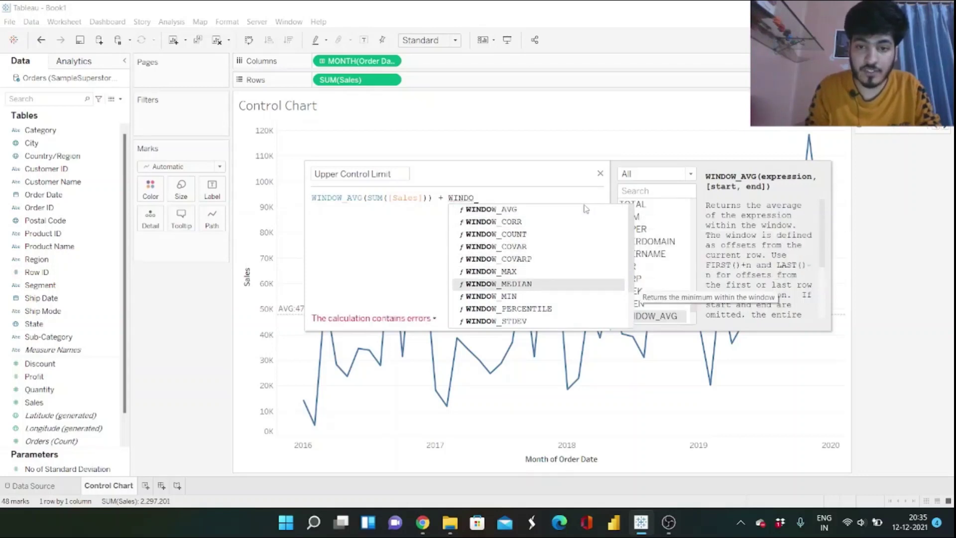
{"action": "key", "text": "Return"}
{"action": "key", "text": "BackSpace"}
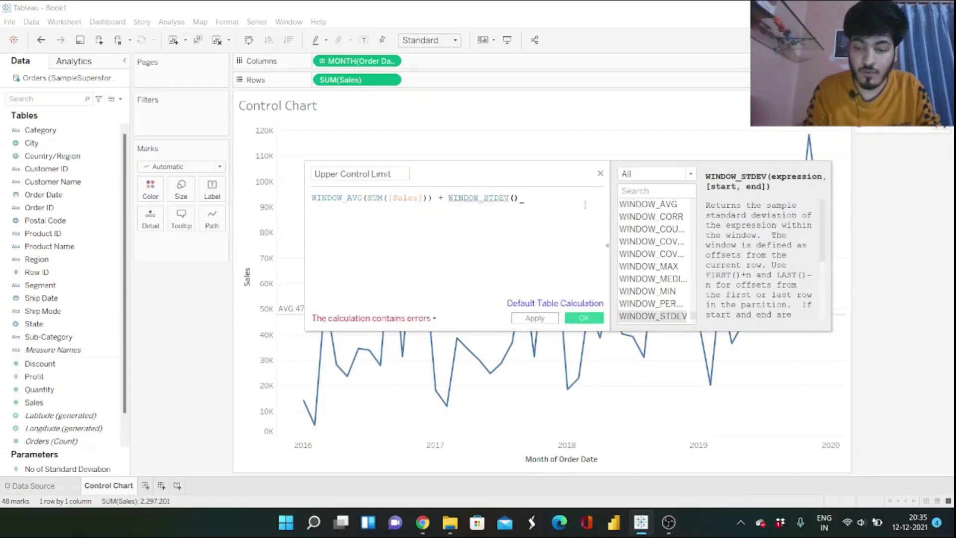
{"action": "type", "text": "SUM"}
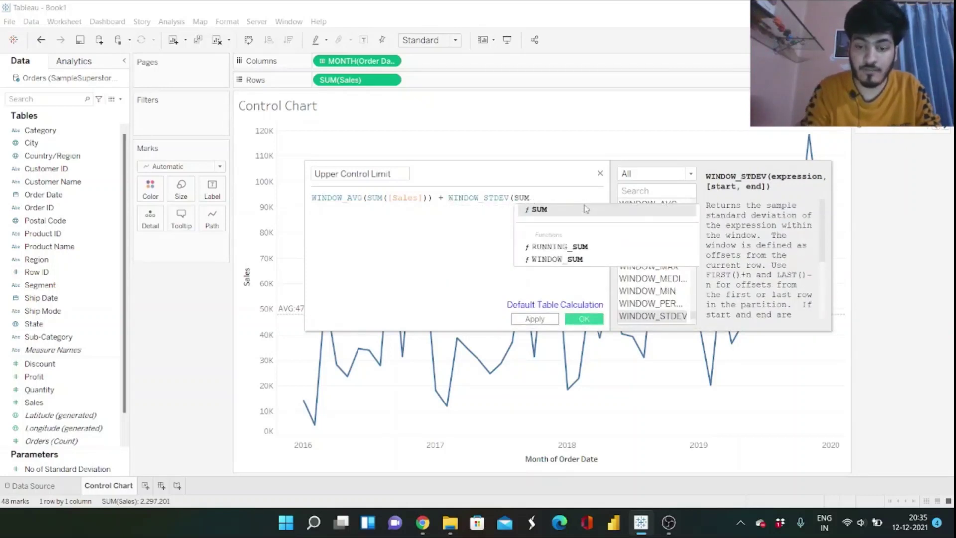
{"action": "type", "text": "(SAL"}
{"action": "left_click", "coordinate": [585, 209]}
{"action": "type", "text": ")"}
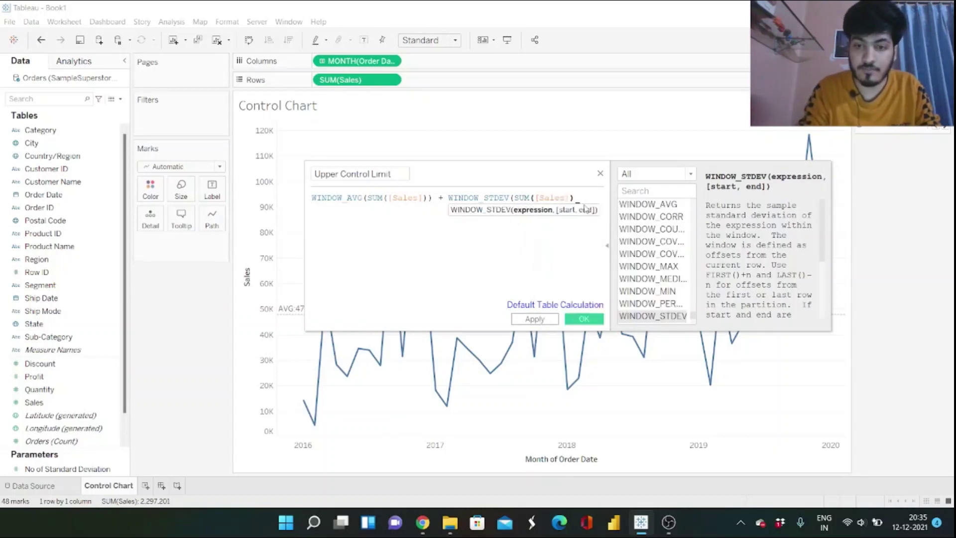
- Append a multiplication by the No of Standard Deviation parameter to the formula
{"action": "type", "text": " *"}
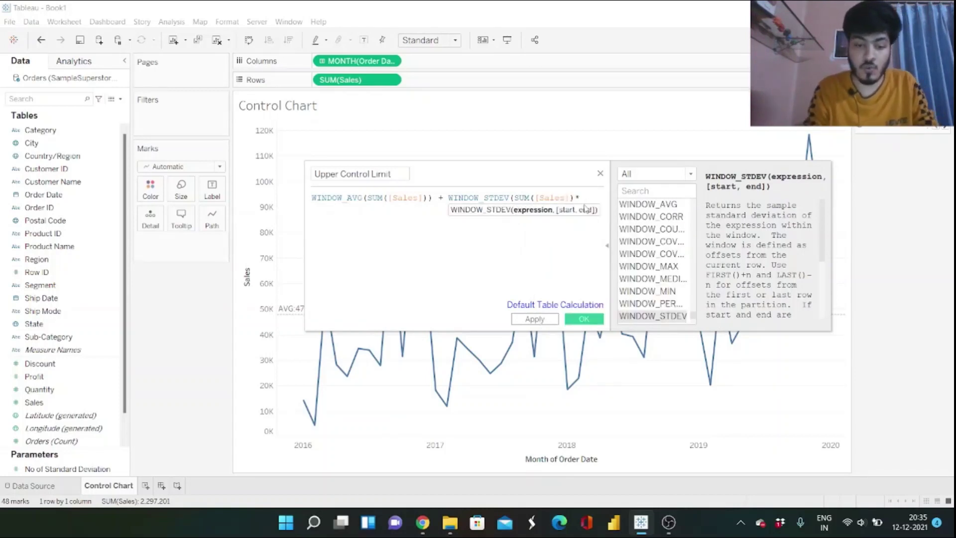
{"action": "type", "text": "NO"}
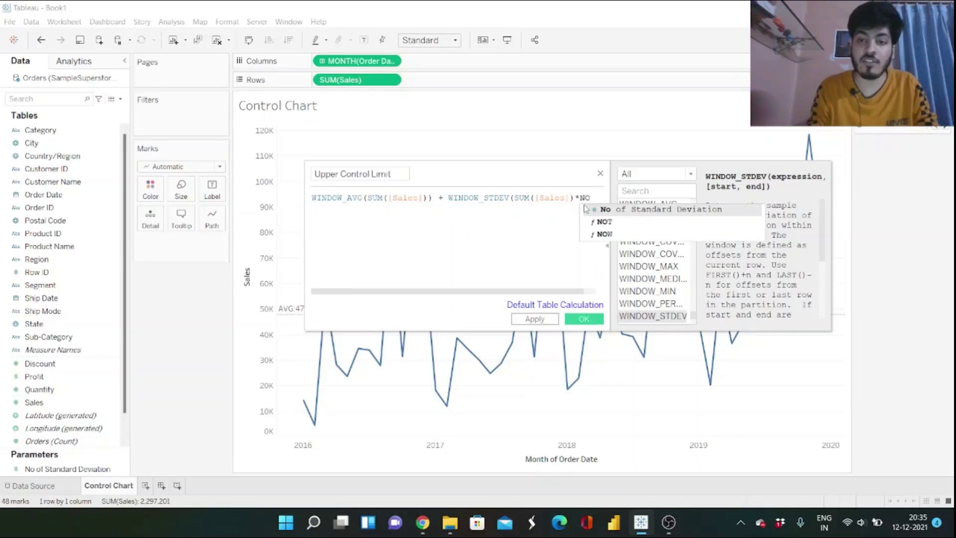
{"action": "left_click", "coordinate": [586, 209]}
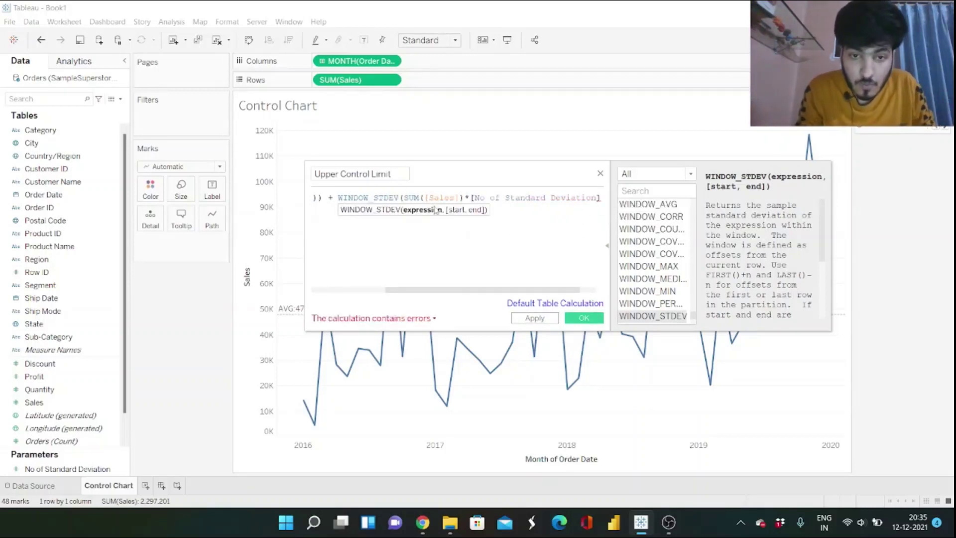
{"action": "left_click", "coordinate": [464, 198]}
{"action": "key", "text": "Return"}
{"action": "type", "text": ")"}
{"action": "key", "text": "BackSpace"}
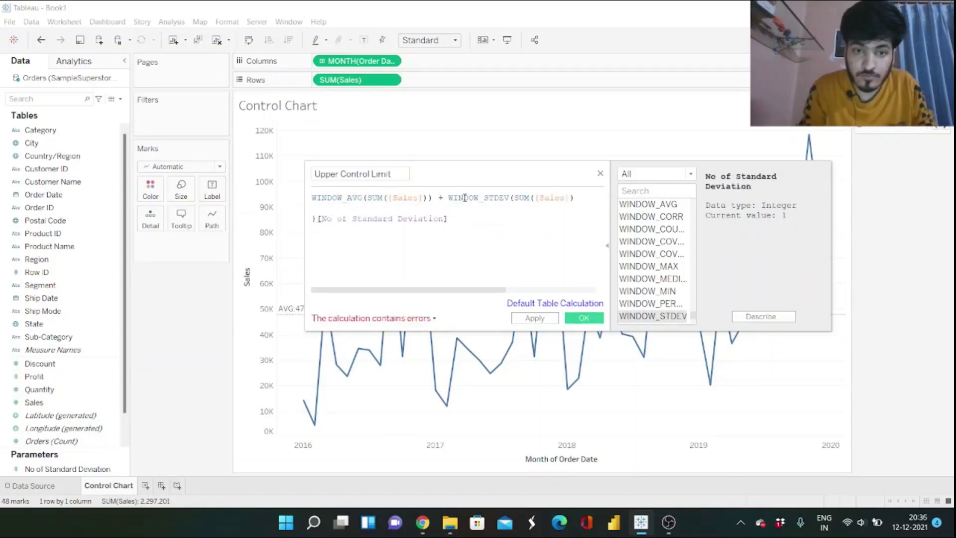
{"action": "key", "text": "BackSpace"}
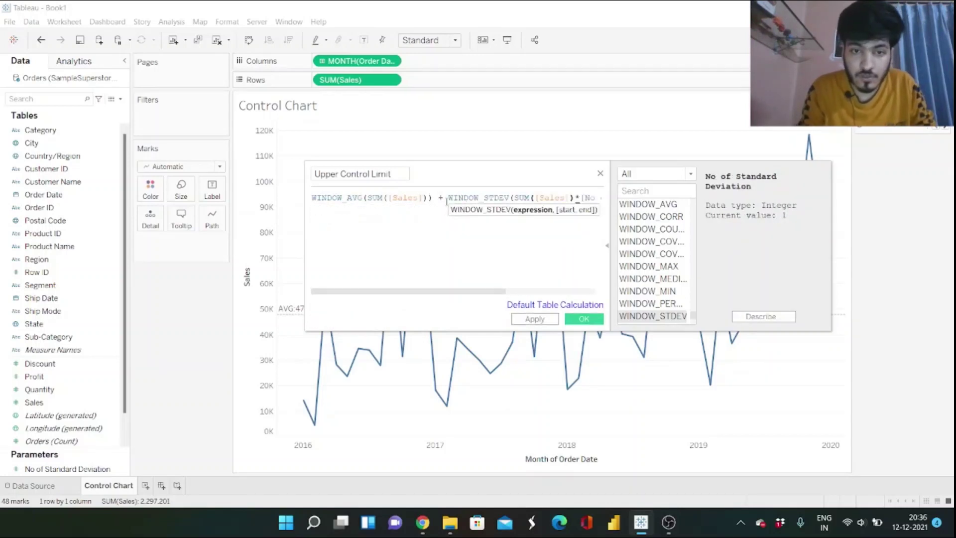
- Close the WINDOW_STDEV function's parenthesis ahead of the multiplication sign
{"action": "left_click", "coordinate": [576, 198]}
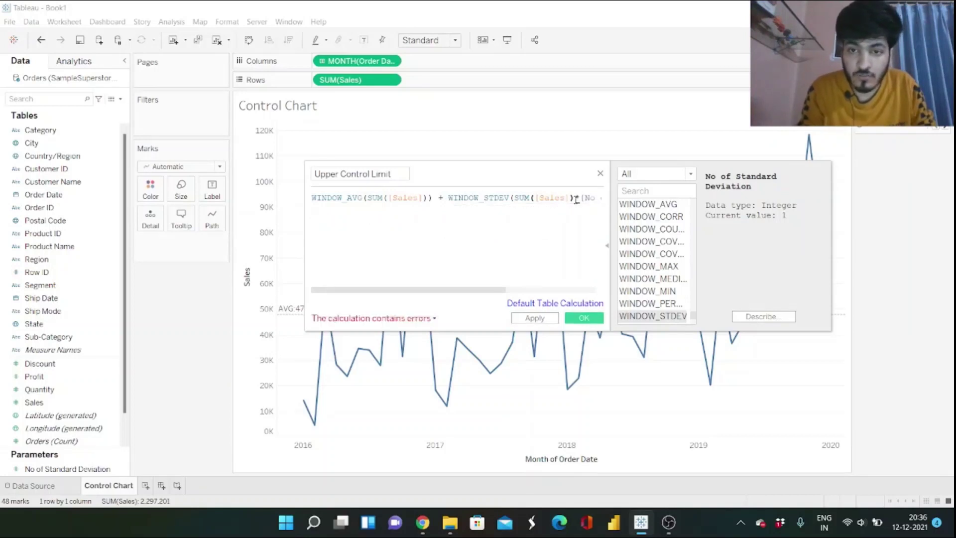
{"action": "type", "text": ")"}
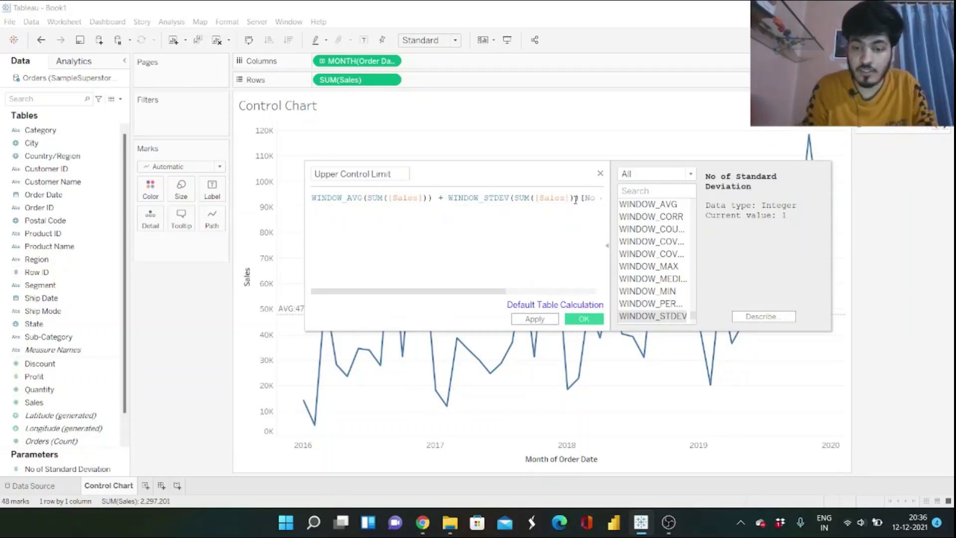
{"action": "type", "text": "*"}
- Re-enter the [No of Standard Deviation] parameter reference at the end of the Upper Control Limit formula
{"action": "left_click_drag", "start_coordinate": [493, 291], "coordinate": [634, 288]}
{"action": "key", "text": "BackSpace"}
{"action": "key", "text": "BackSpace"}
{"action": "key", "text": "BackSpace"}
{"action": "key", "text": "BackSpace"}
{"action": "key", "text": "BackSpace"}
{"action": "key", "text": "BackSpace"}
{"action": "key", "text": "BackSpace"}
{"action": "key", "text": "BackSpace"}
{"action": "key", "text": "BackSpace"}
{"action": "key", "text": "BackSpace"}
{"action": "key", "text": "BackSpace"}
{"action": "key", "text": "BackSpace"}
{"action": "key", "text": "BackSpace"}
{"action": "key", "text": "BackSpace"}
{"action": "key", "text": "BackSpace"}
{"action": "key", "text": "BackSpace"}
{"action": "key", "text": "BackSpace"}
{"action": "key", "text": "BackSpace"}
{"action": "key", "text": "BackSpace"}
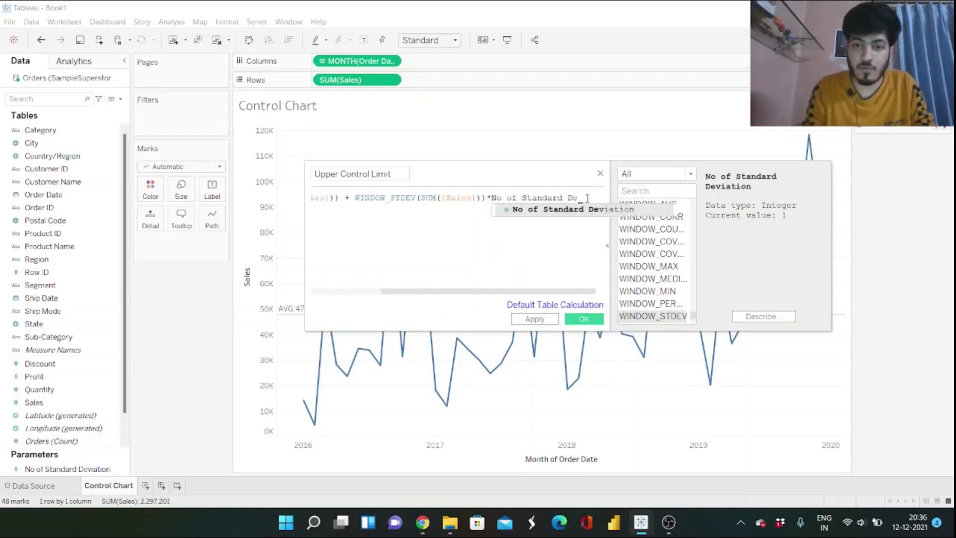
{"action": "key", "text": "Return"}
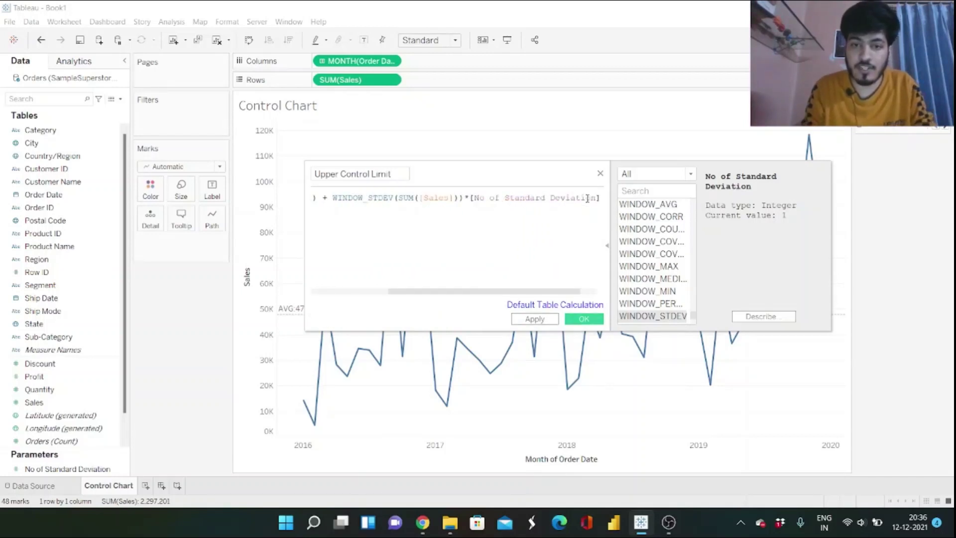
- Widen the calculation editor to show the whole formula and save the Upper Control Limit field
{"action": "left_click_drag", "start_coordinate": [465, 291], "coordinate": [387, 283]}
{"action": "left_click_drag", "start_coordinate": [307, 243], "coordinate": [66, 254]}
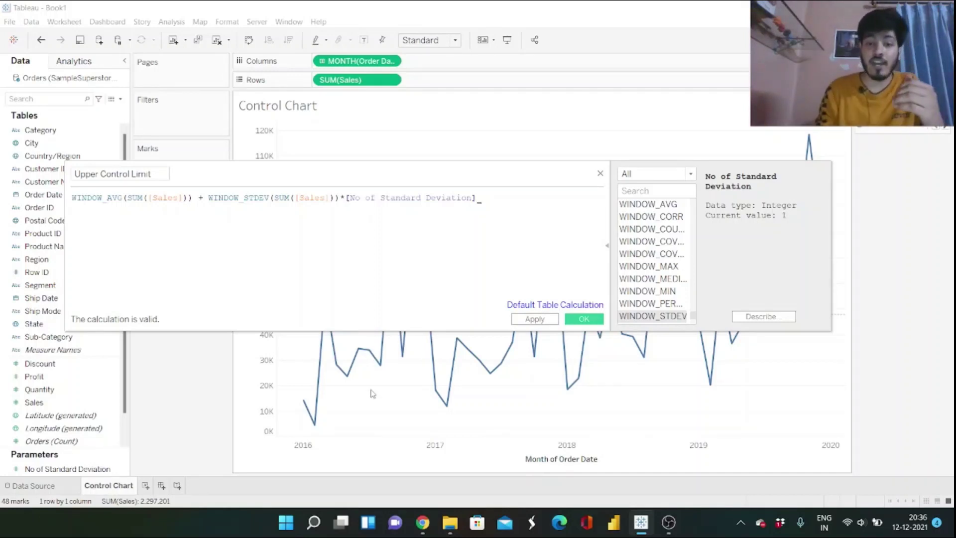
{"action": "left_click", "coordinate": [583, 321]}
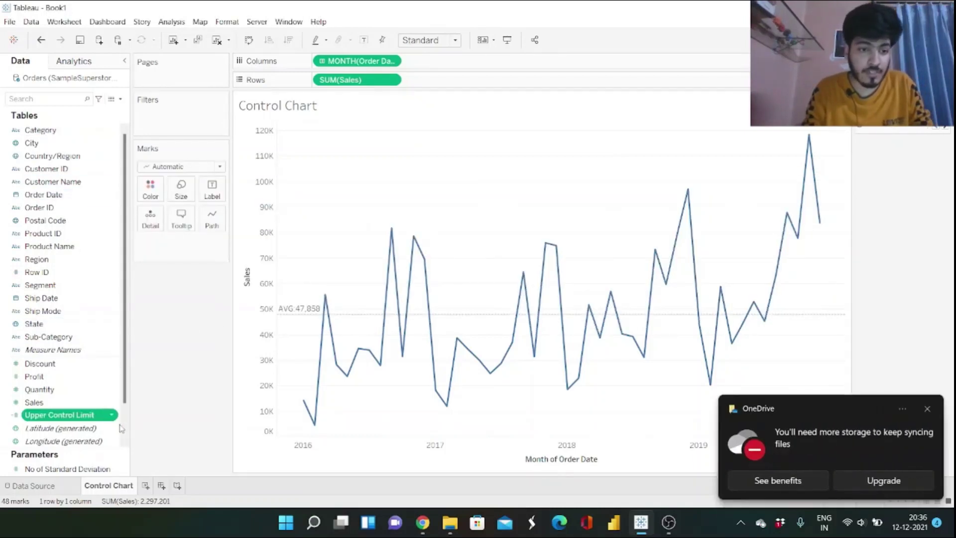
- Dismiss the OneDrive notification and duplicate the Upper Control Limit field
{"action": "left_click", "coordinate": [928, 409]}
{"action": "right_click", "coordinate": [113, 417]}
{"action": "left_click", "coordinate": [145, 247]}
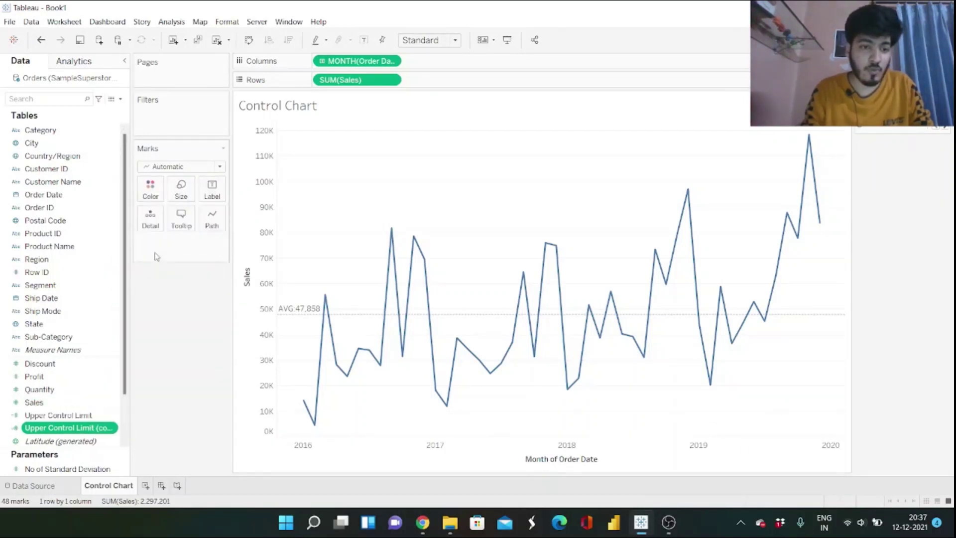
- Open the duplicated calculated field for editing and rename it Lower Control Limit
{"action": "right_click", "coordinate": [100, 431]}
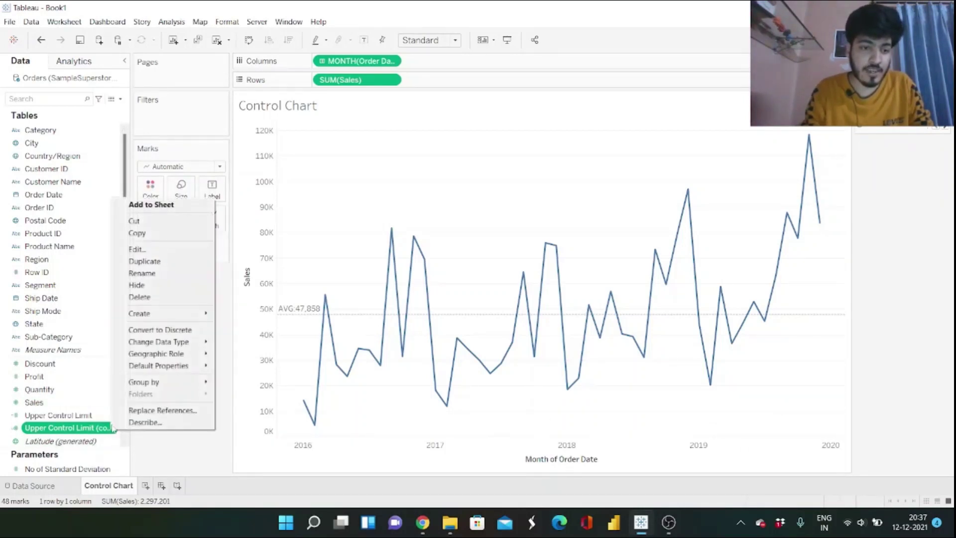
{"action": "left_click", "coordinate": [144, 253]}
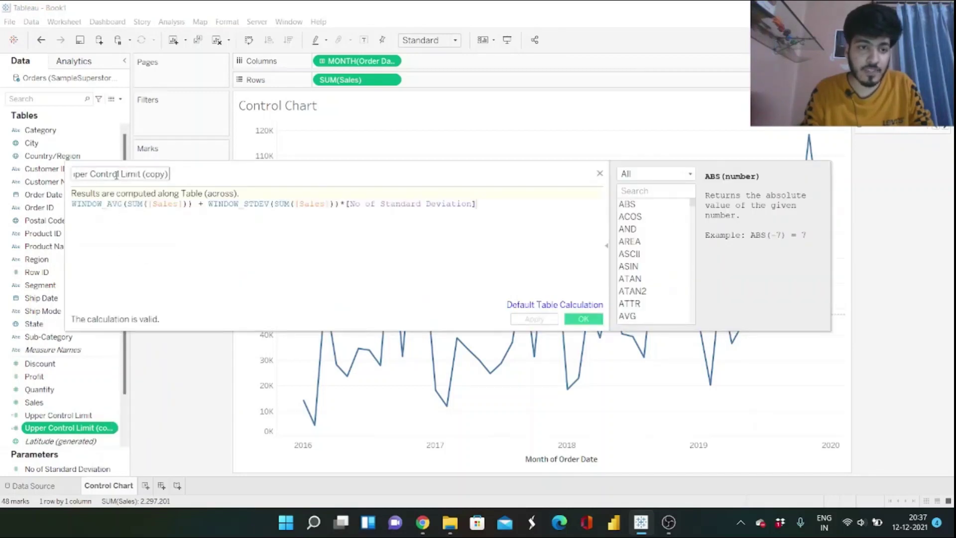
{"action": "left_click", "coordinate": [178, 173]}
{"action": "key", "text": "BackSpace"}
{"action": "key", "text": "BackSpace"}
{"action": "key", "text": "BackSpace"}
{"action": "key", "text": "BackSpace"}
{"action": "key", "text": "BackSpace"}
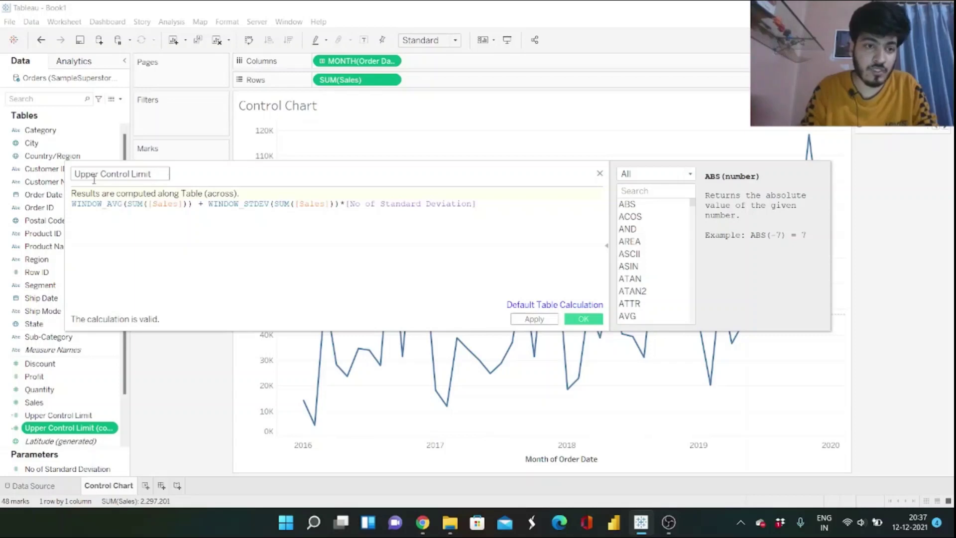
{"action": "left_click", "coordinate": [98, 175]}
{"action": "key", "text": "BackSpace"}
{"action": "key", "text": "BackSpace"}
{"action": "key", "text": "BackSpace"}
{"action": "key", "text": "BackSpace"}
{"action": "key", "text": "BackSpace"}
{"action": "key", "text": "BackSpace"}
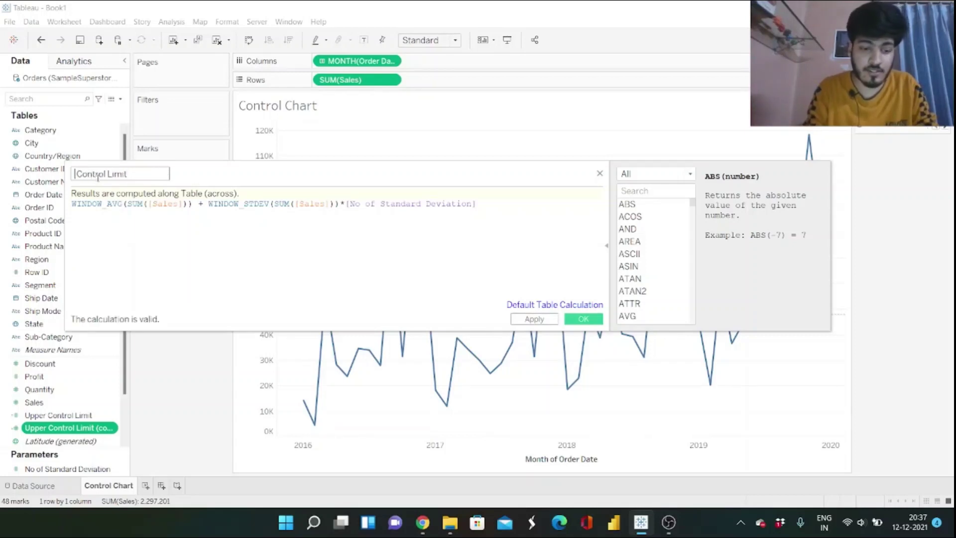
{"action": "type", "text": "Lower"}
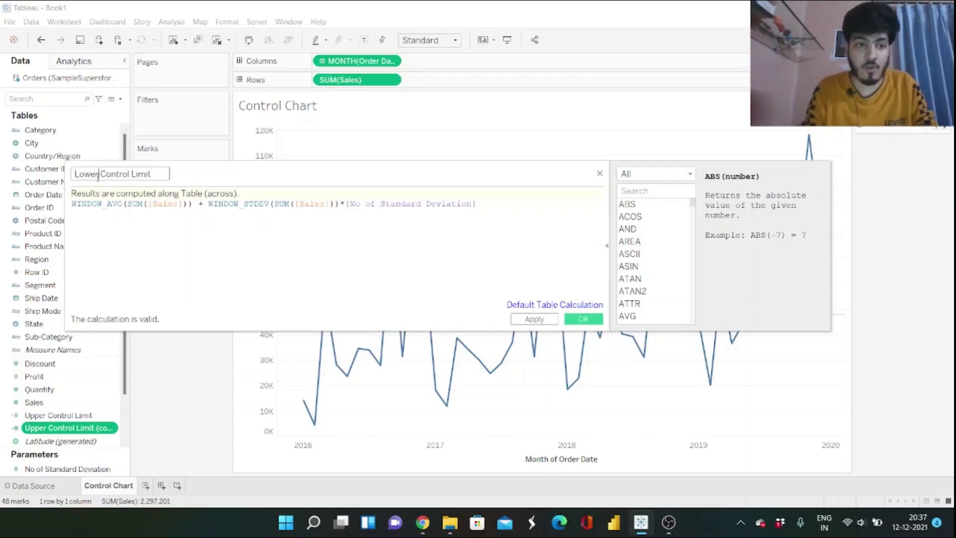
- Replace the plus sign before WINDOW_STDEV with a minus sign and save the Lower Control Limit field
{"action": "left_click", "coordinate": [203, 205]}
{"action": "key", "text": "BackSpace"}
{"action": "type", "text": "-"}
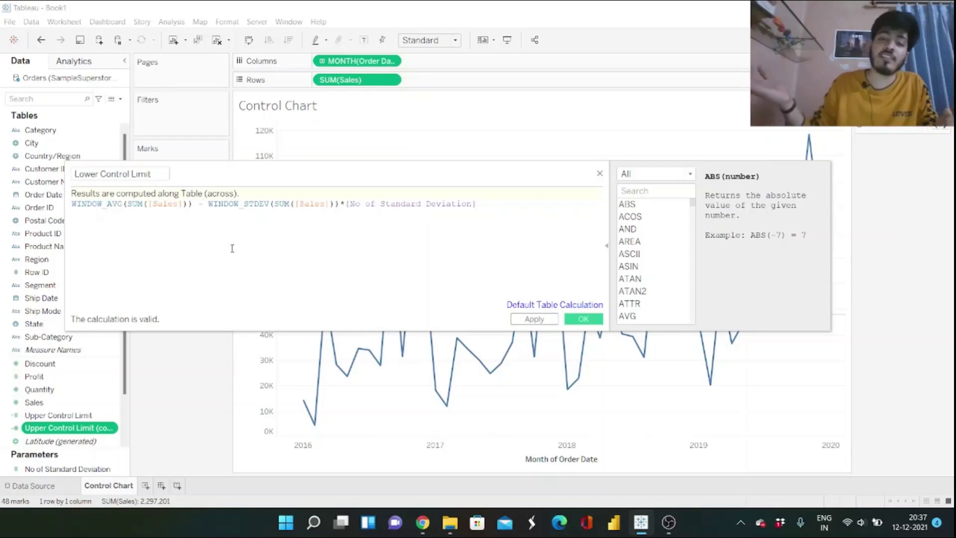
{"action": "left_click", "coordinate": [583, 319]}
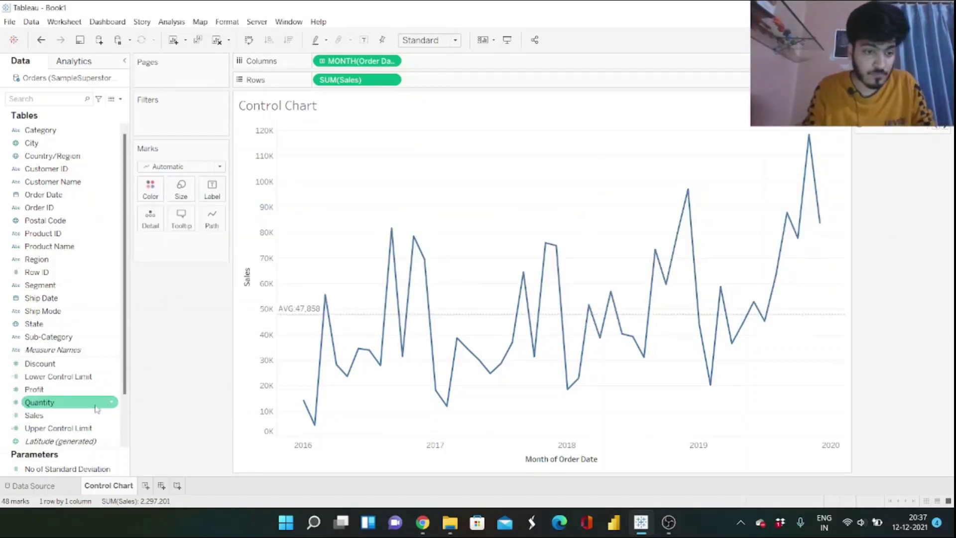
- Add both Lower Control Limit and Upper Control Limit to the marks as Detail fields
{"action": "scroll", "coordinate": [109, 402], "scroll_direction": "down", "scroll_amount": 2}
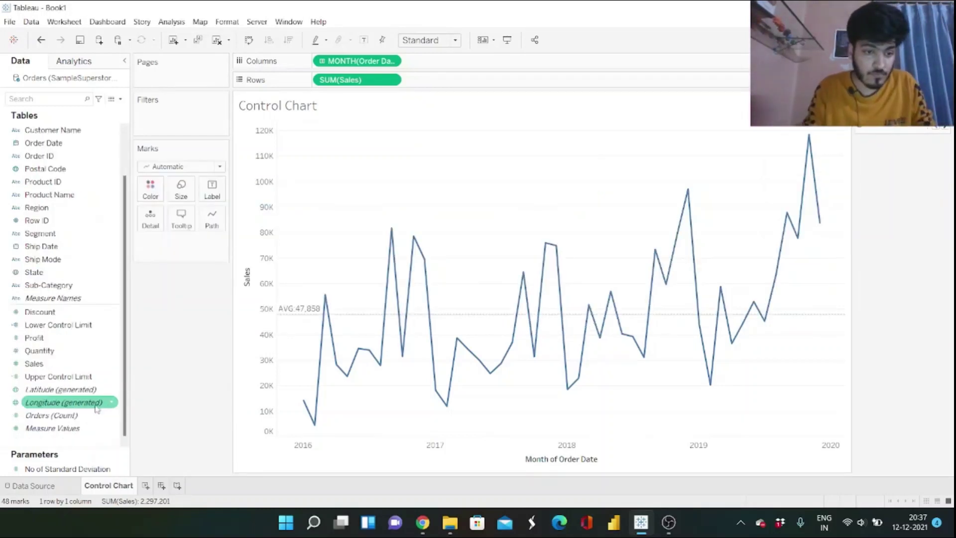
{"action": "left_click", "coordinate": [60, 324]}
{"action": "left_click", "coordinate": [82, 378], "text": "ctrl"}
{"action": "left_click_drag", "start_coordinate": [82, 379], "coordinate": [152, 219]}
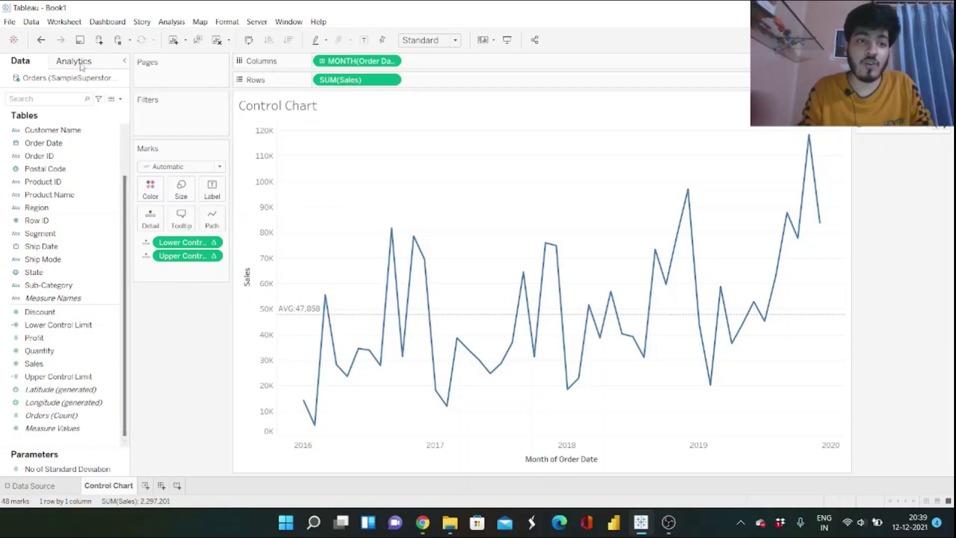
- Add a reference band across the entire table on the Sales axis, starting from the Lower Control Limit minimum
{"action": "left_click", "coordinate": [80, 62]}
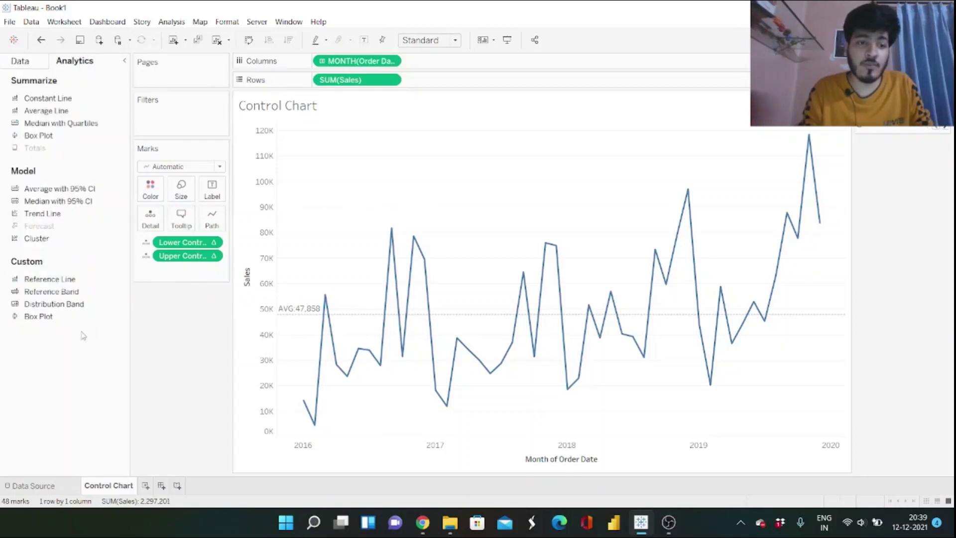
{"action": "left_click_drag", "start_coordinate": [52, 291], "coordinate": [341, 191]}
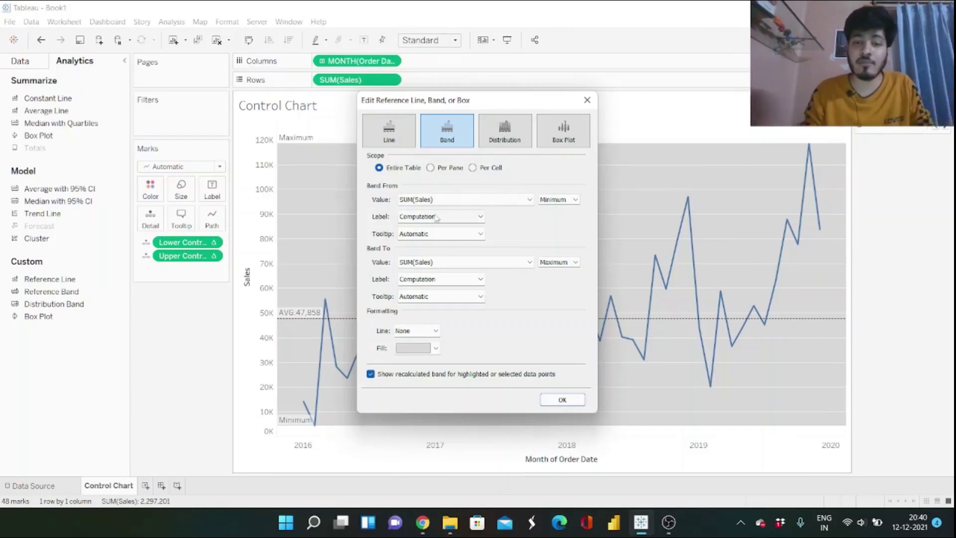
{"action": "left_click", "coordinate": [521, 202]}
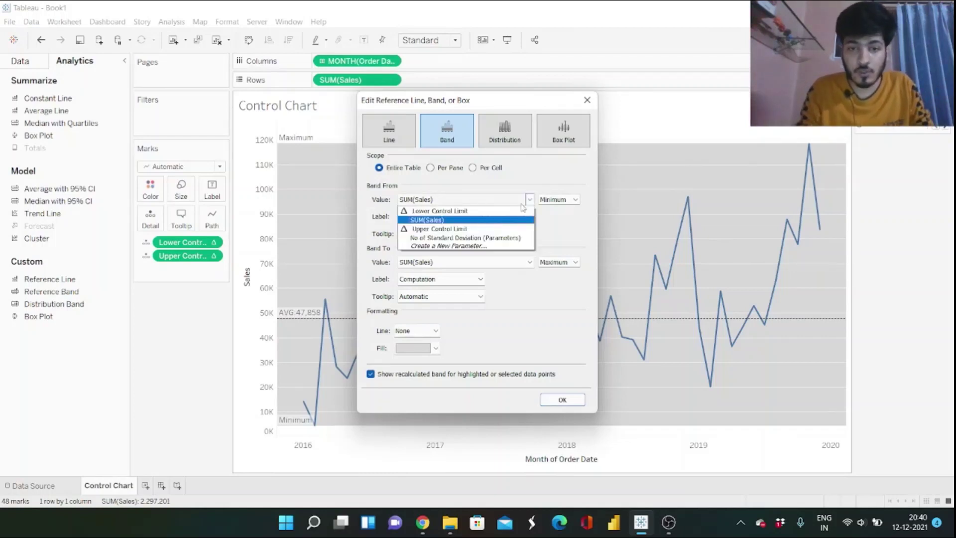
{"action": "left_click", "coordinate": [469, 211]}
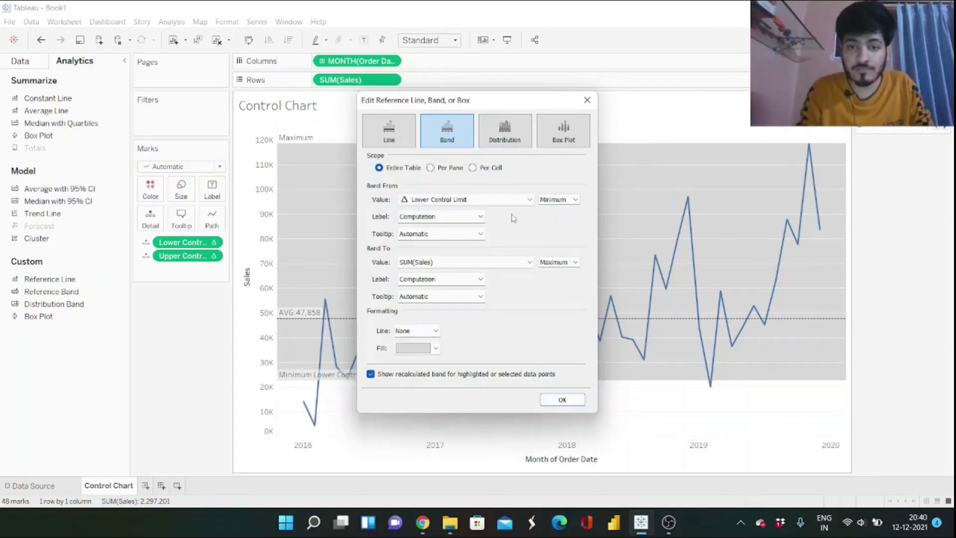
- Give the band's lower boundary the custom label "LCL :<Value>"
{"action": "left_click", "coordinate": [473, 219]}
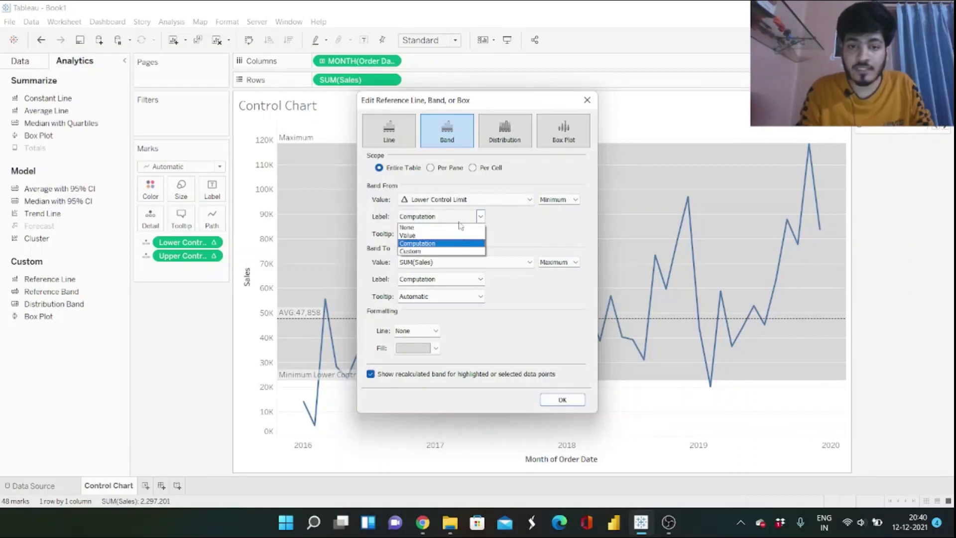
{"action": "left_click", "coordinate": [433, 254]}
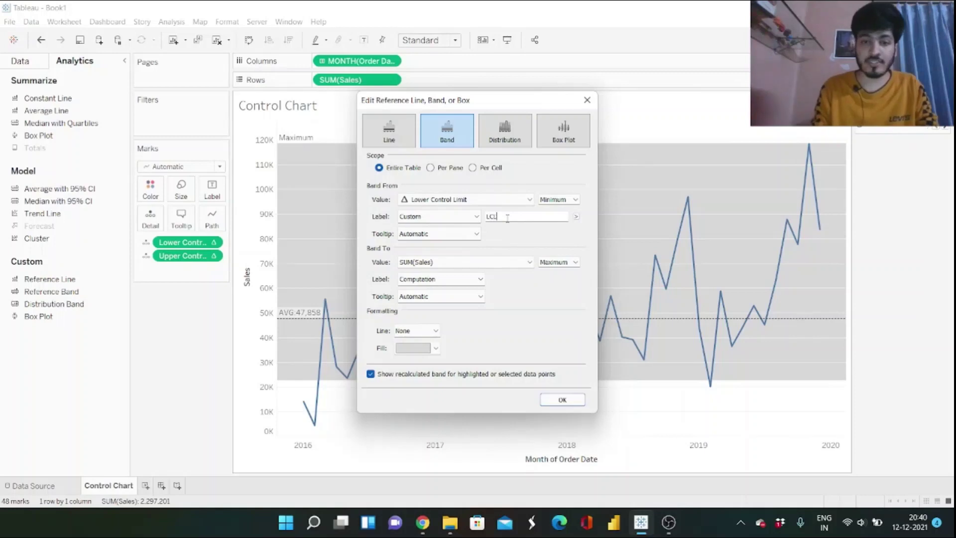
{"action": "left_click", "coordinate": [576, 216]}
{"action": "left_click", "coordinate": [596, 262]}
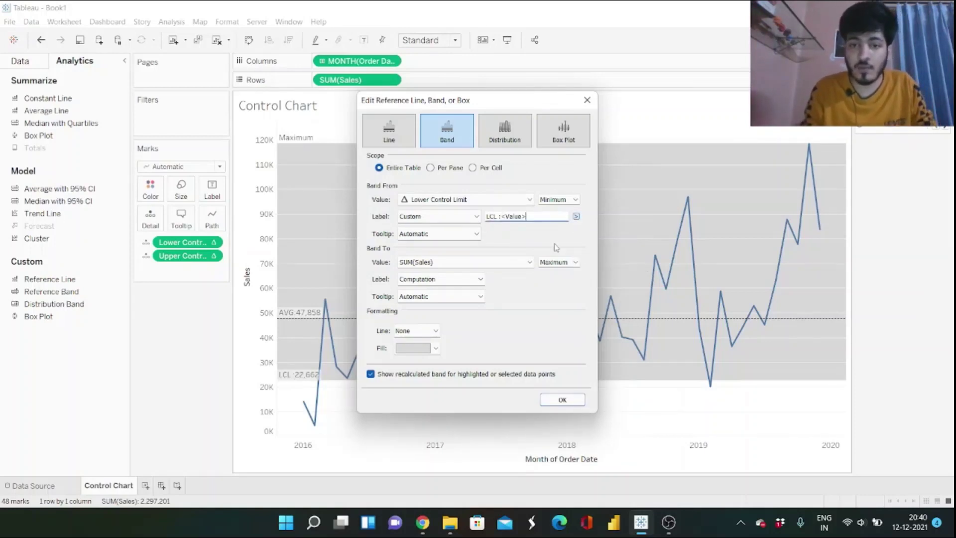
- End the band at the Upper Control Limit maximum and give that boundary the custom label "UCL: <Value>"
{"action": "left_click", "coordinate": [499, 263]}
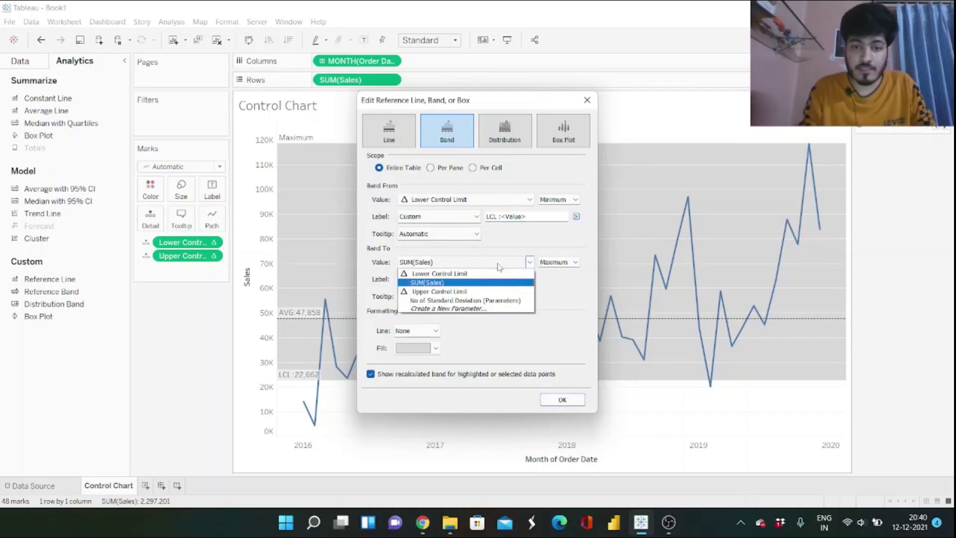
{"action": "left_click", "coordinate": [474, 292]}
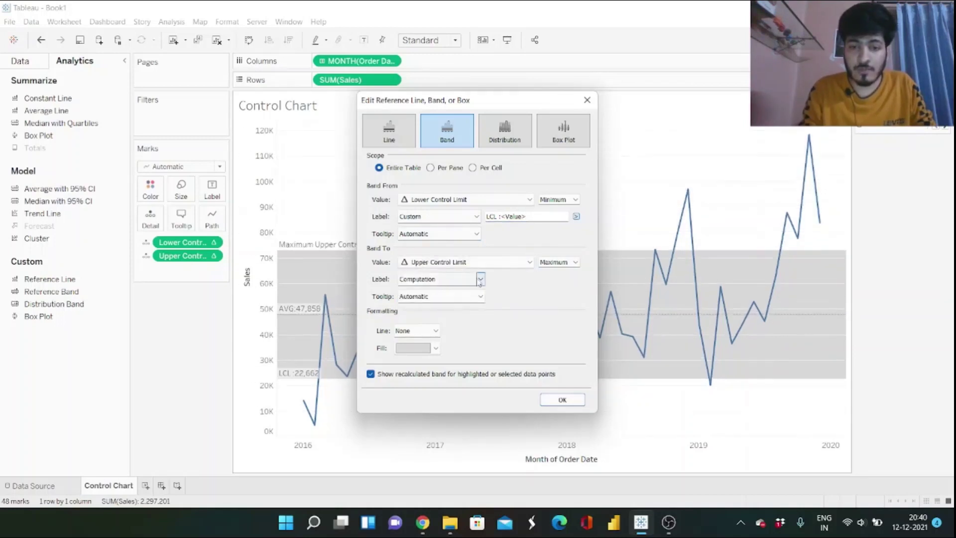
{"action": "left_click", "coordinate": [481, 280]}
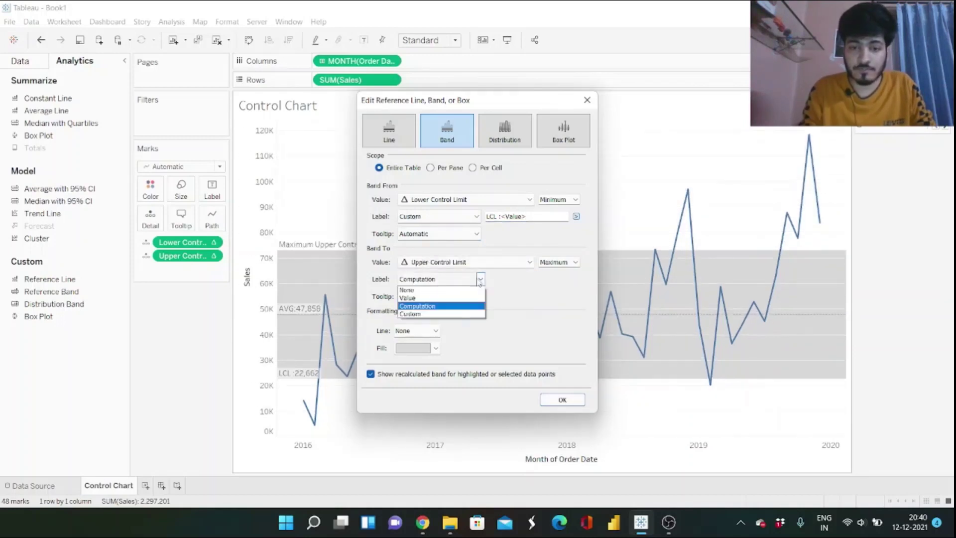
{"action": "left_click", "coordinate": [447, 314]}
{"action": "type", "text": "UCL:"}
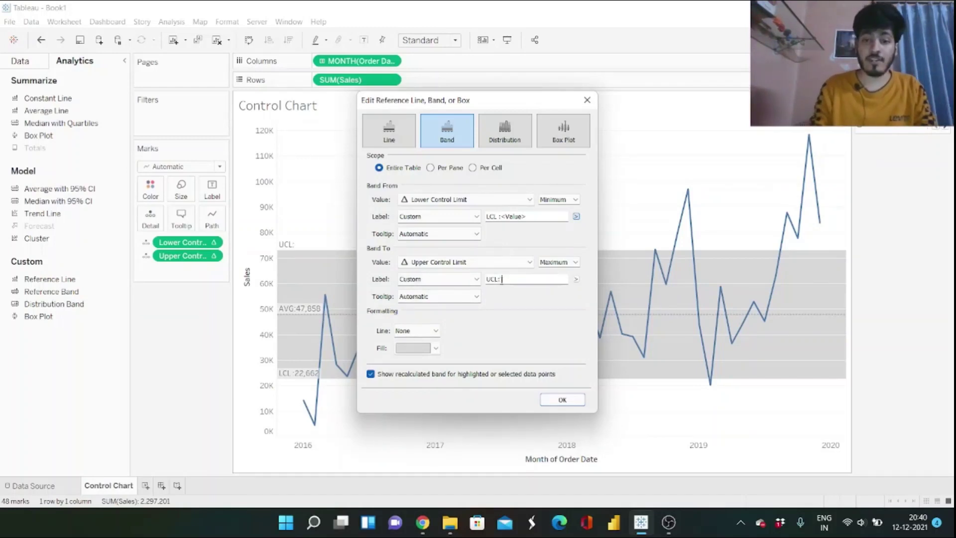
{"action": "left_click", "coordinate": [576, 279]}
{"action": "left_click", "coordinate": [601, 325]}
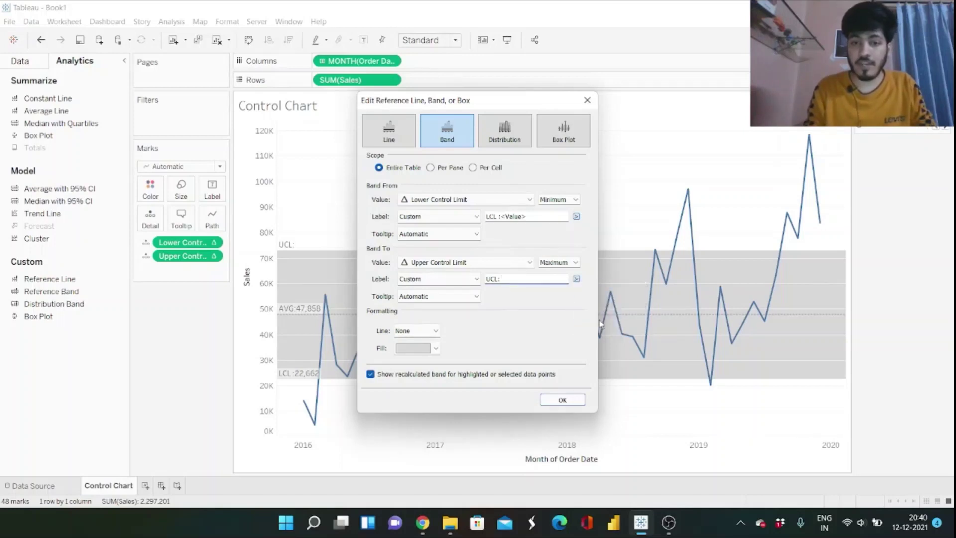
- Outline the reference band with a dashed line, keep the recalculated band option enabled, and apply the band settings
{"action": "left_click", "coordinate": [435, 331]}
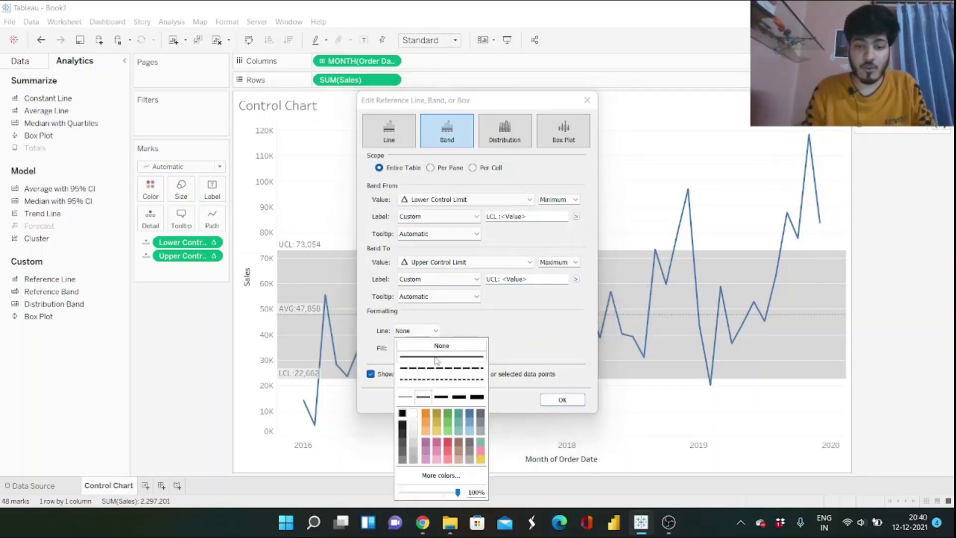
{"action": "left_click", "coordinate": [439, 373]}
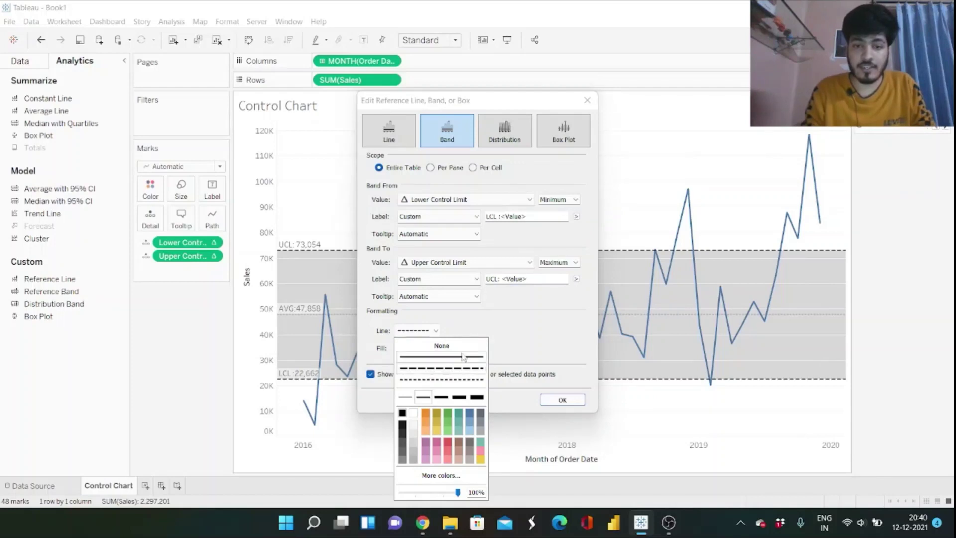
{"action": "left_click", "coordinate": [514, 321]}
{"action": "left_click", "coordinate": [371, 375]}
{"action": "left_click", "coordinate": [371, 374]}
{"action": "left_click", "coordinate": [564, 399]}
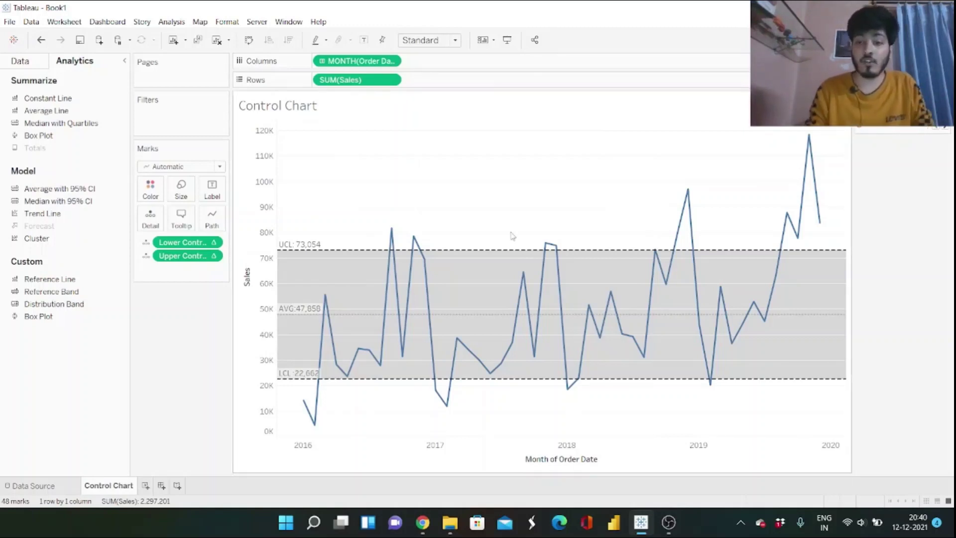
- Test the control band by raising the No of Standard Deviation parameter two steps and returning it to its starting value
{"action": "left_click", "coordinate": [948, 130]}
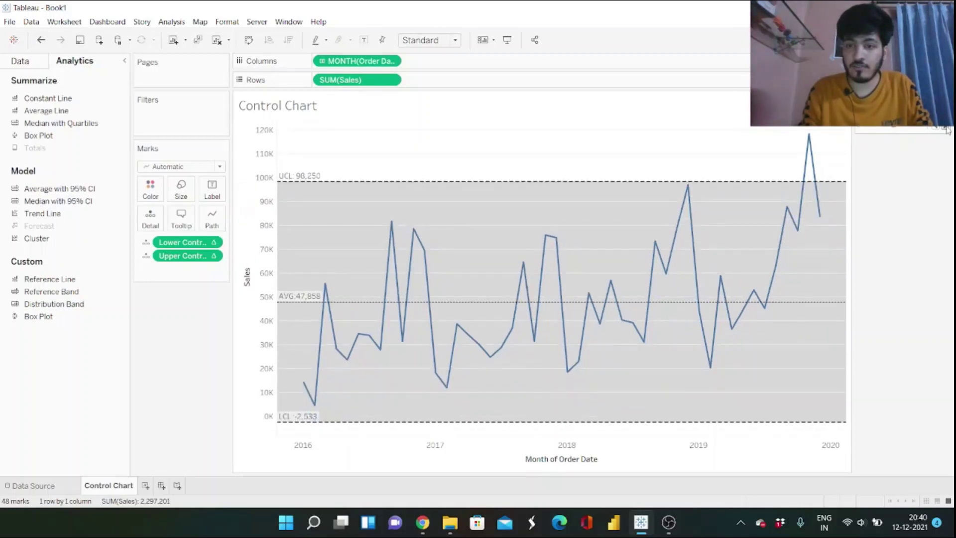
{"action": "left_click", "coordinate": [948, 131]}
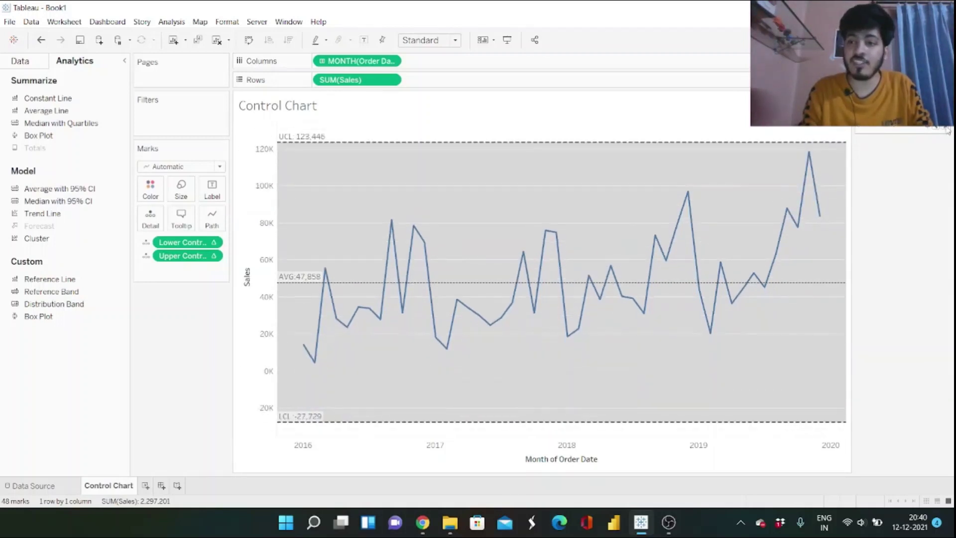
{"action": "left_click", "coordinate": [936, 130]}
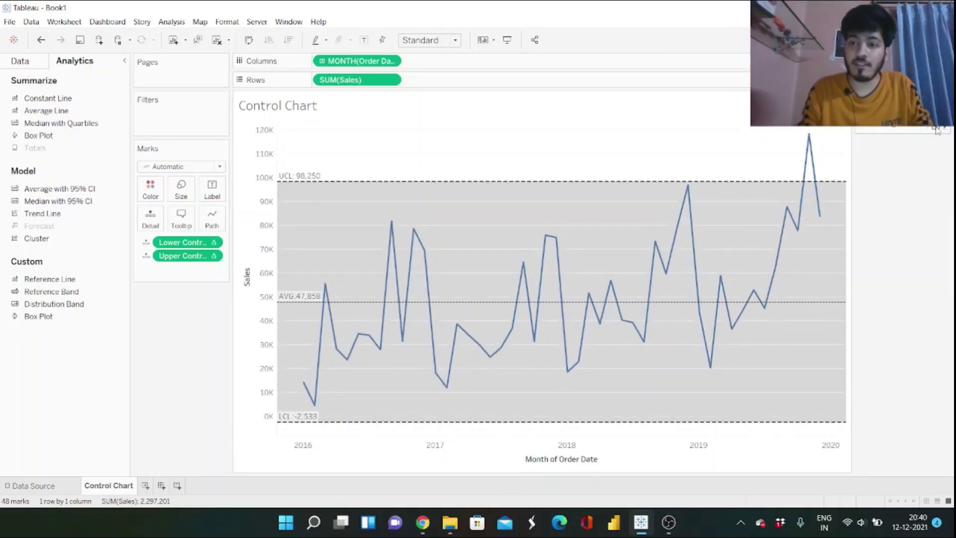
{"action": "left_click", "coordinate": [936, 130]}
{"action": "mouse_move", "coordinate": [383, 318]}
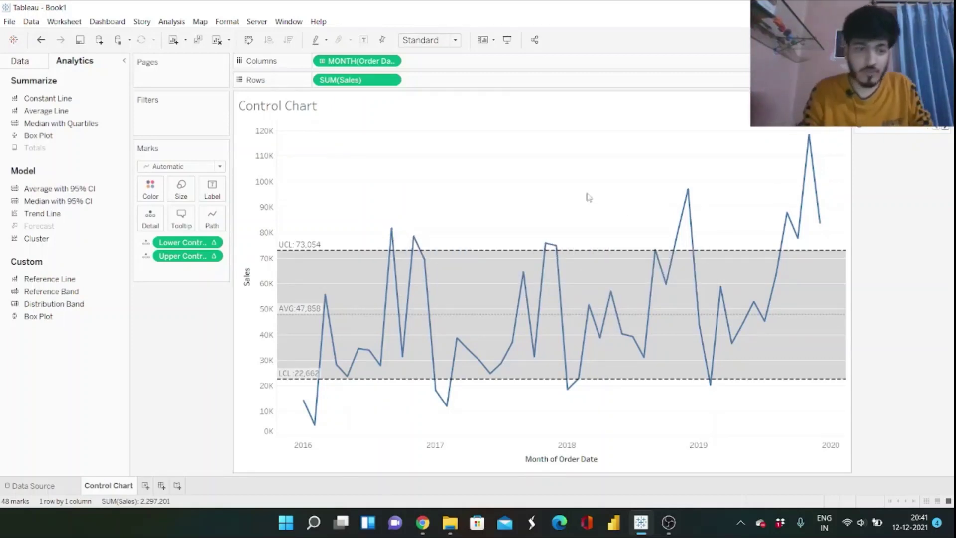
- Recolor the Sales line dark grey
{"action": "left_click", "coordinate": [162, 194]}
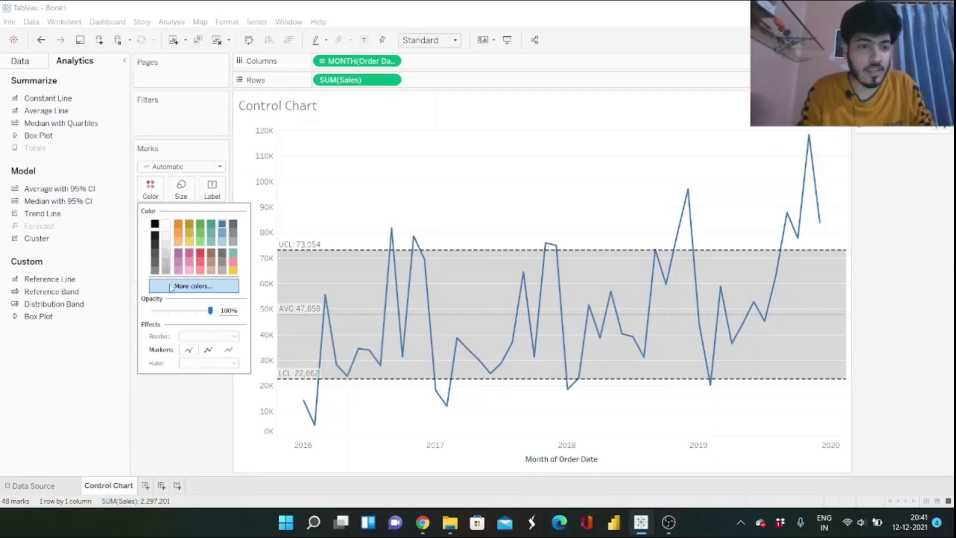
{"action": "left_click", "coordinate": [167, 258]}
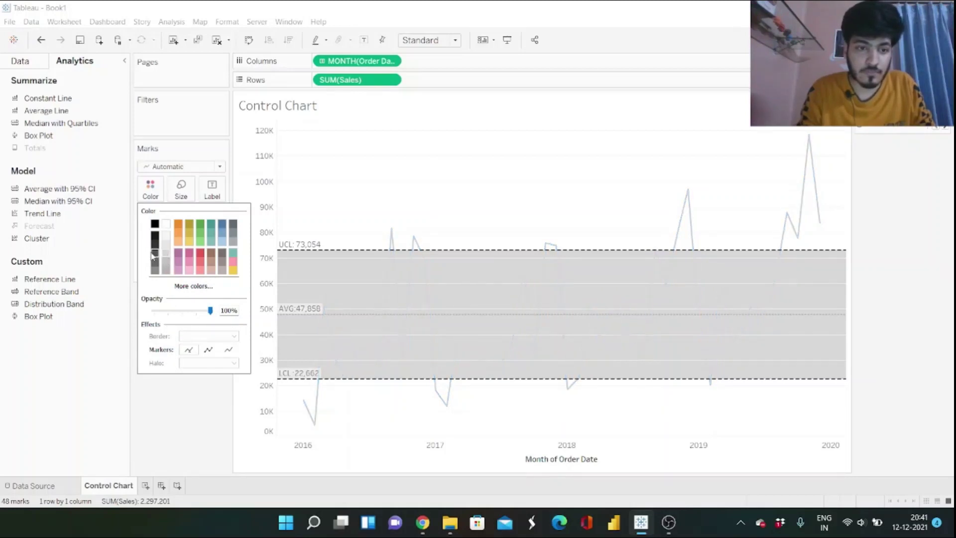
{"action": "left_click", "coordinate": [155, 270]}
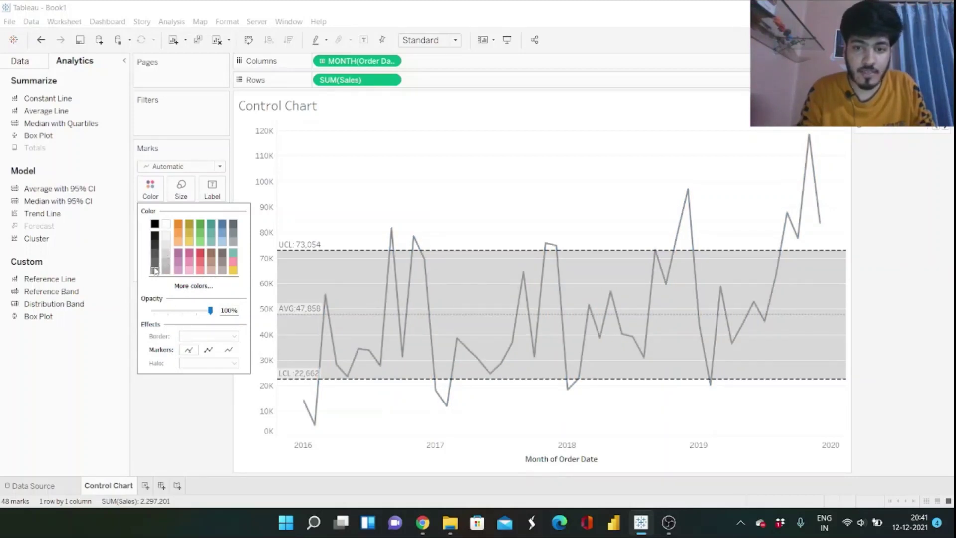
{"action": "left_click", "coordinate": [145, 400]}
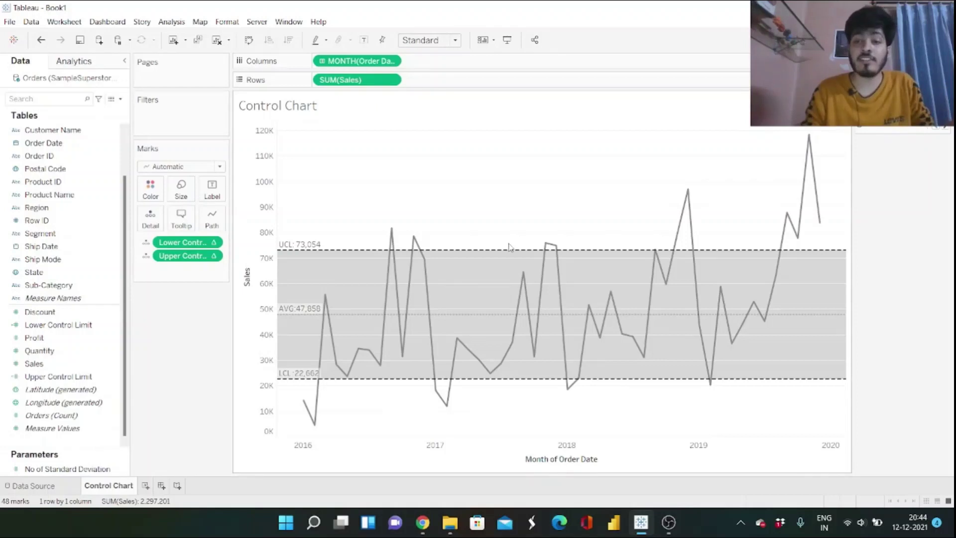
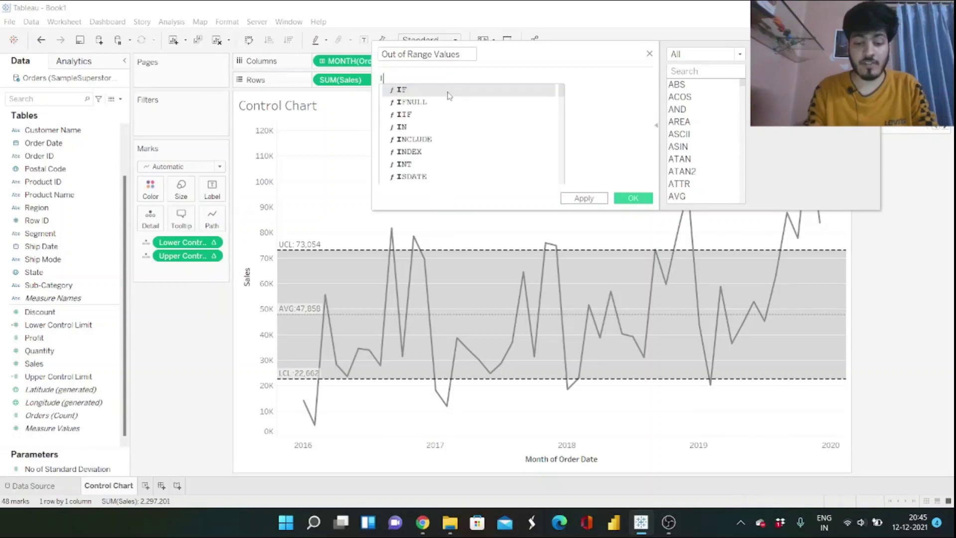
- Enter the first condition of the Out of Range Values formula as IF SUM([Sales]>[Upper Control Limit]
{"action": "type", "text": "SUM([Sales]"}
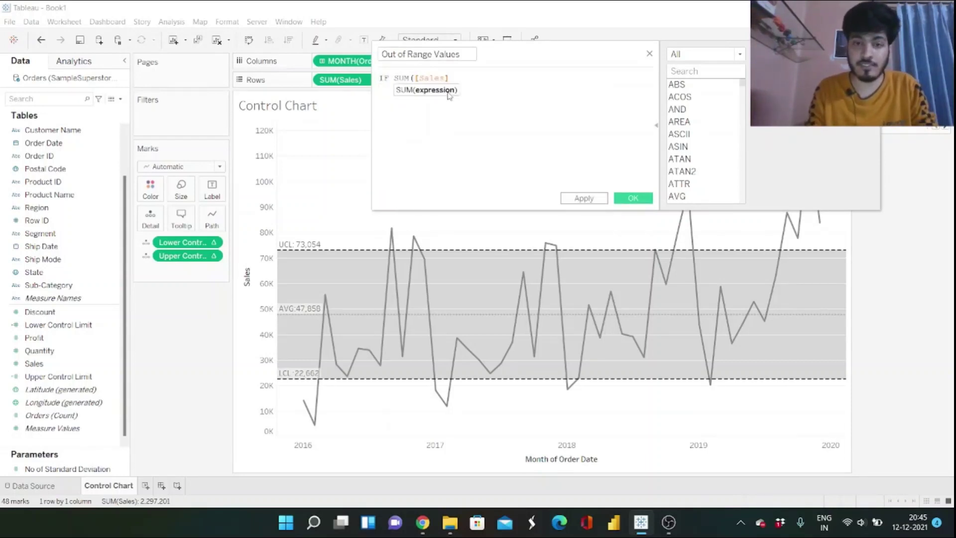
{"action": "type", "text": ">UPP"}
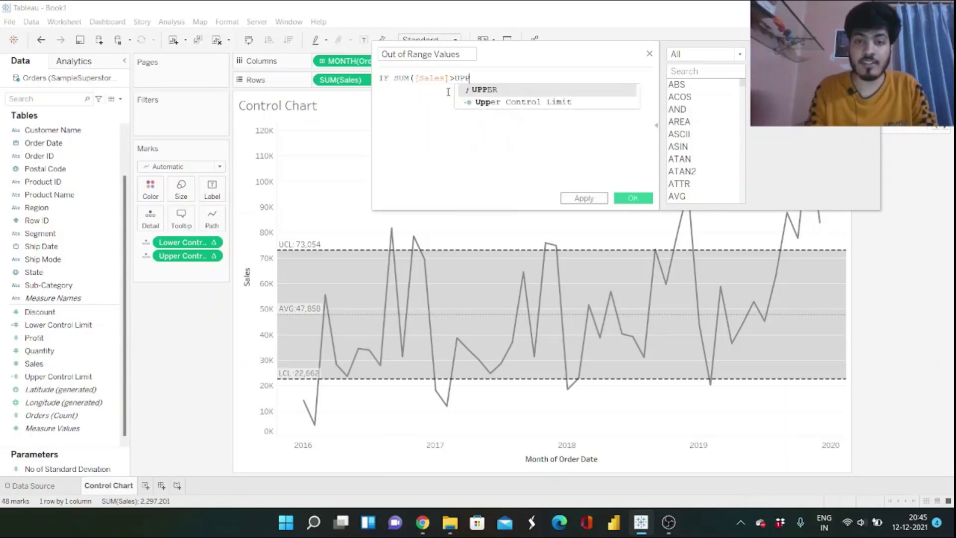
{"action": "key", "text": "Down"}
{"action": "key", "text": "Return"}
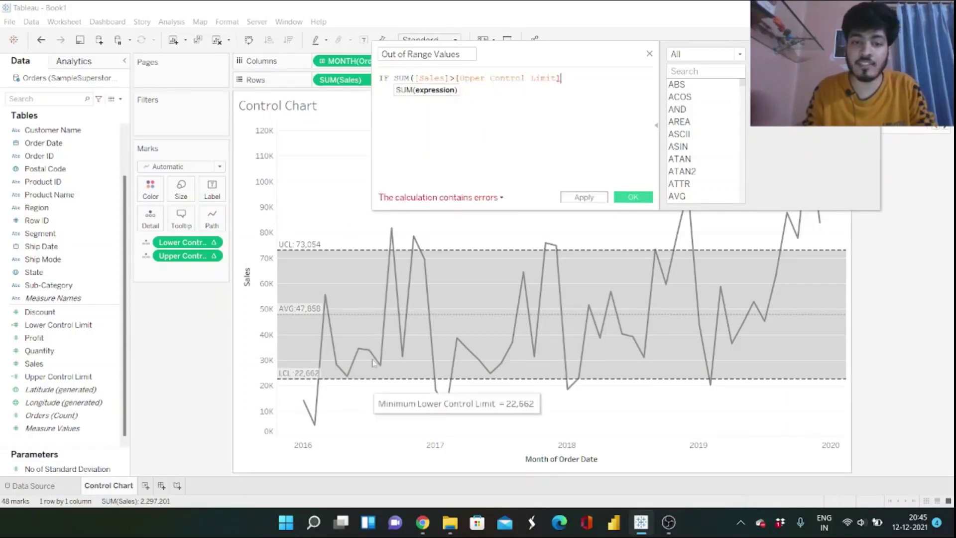
- Add a second line to the Out of Range Values formula with the condition OR SUM([Sales]<[Lower Control Limit ]
{"action": "key", "text": "Return"}
{"action": "type", "text": "OR "}
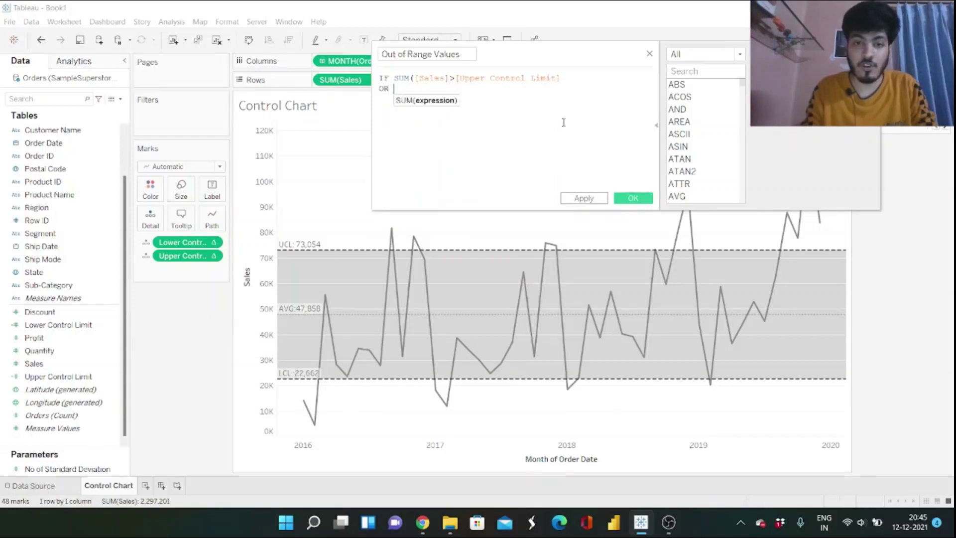
{"action": "type", "text": "SUM([Sales]"}
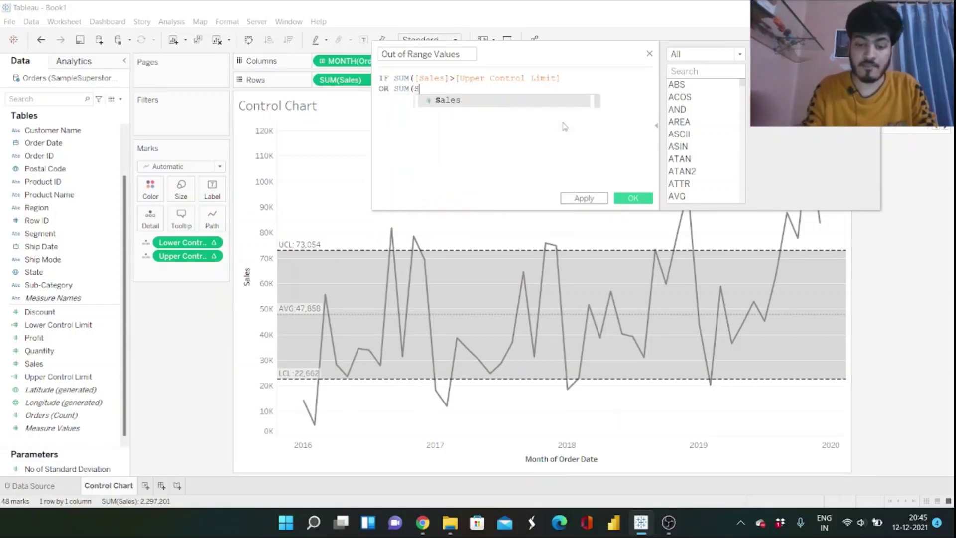
{"action": "type", "text": "<LO"}
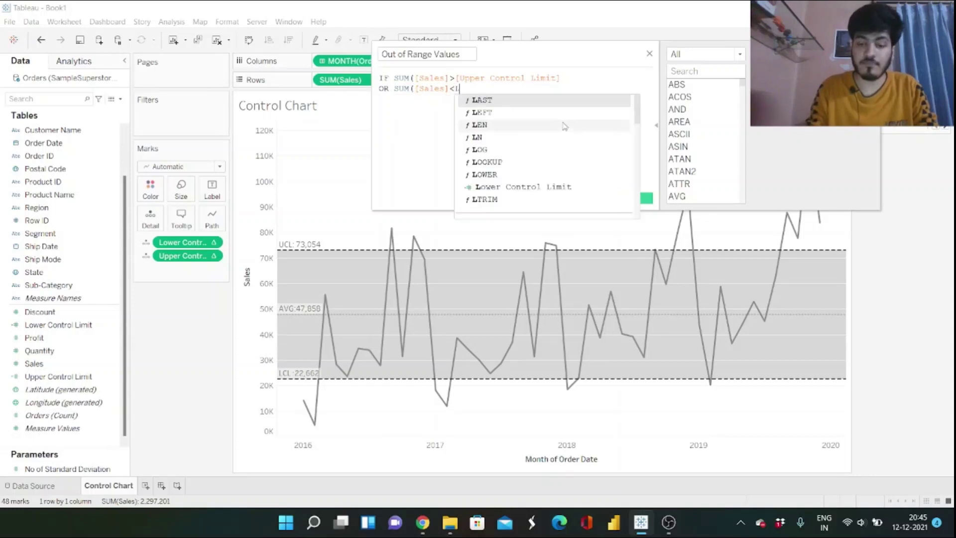
{"action": "left_click", "coordinate": [563, 137]}
- Add the result line THEN SUM([Sales]) to the Out of Range Values formula
{"action": "key", "text": "Return"}
{"action": "type", "text": "THEN"}
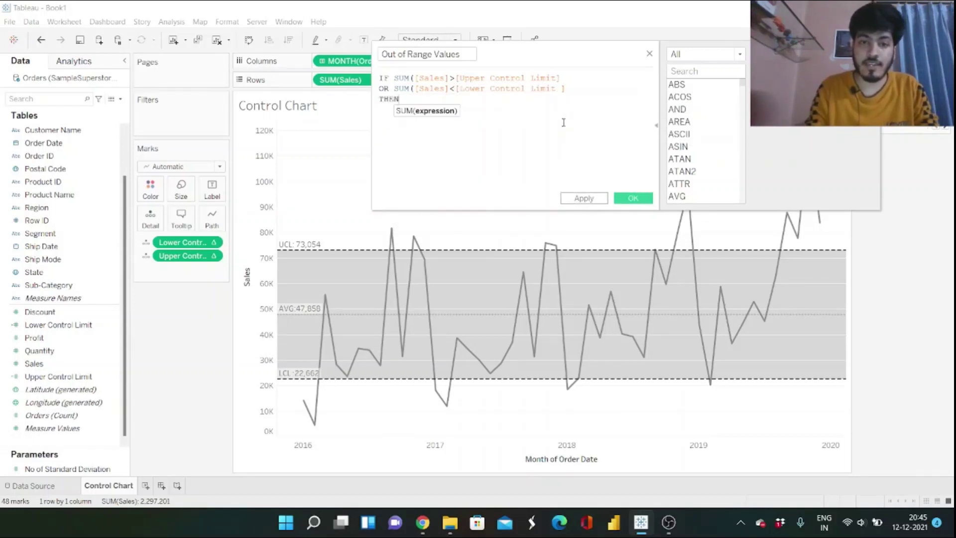
{"action": "type", "text": " SUM(Sales"}
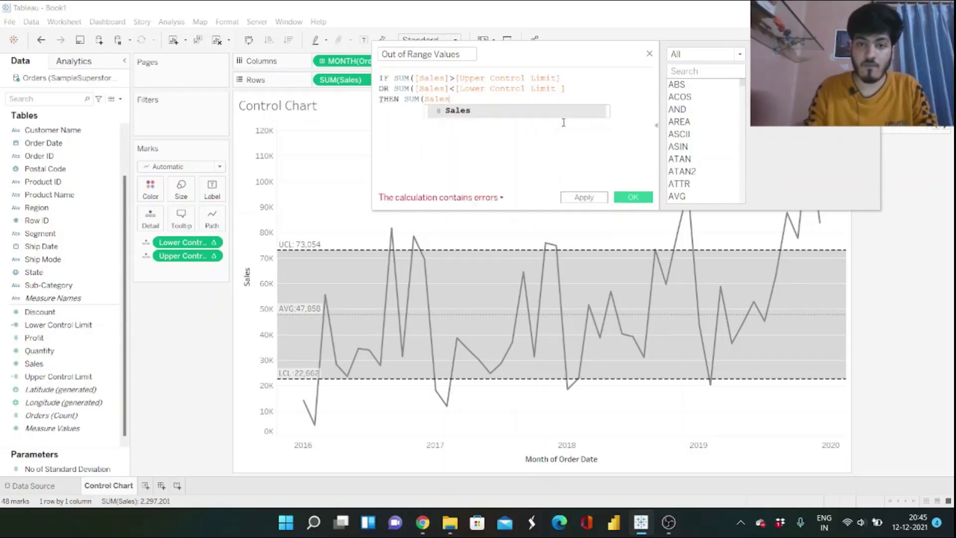
{"action": "key", "text": "Return"}
{"action": "type", "text": ")"}
{"action": "left_click", "coordinate": [561, 89]}
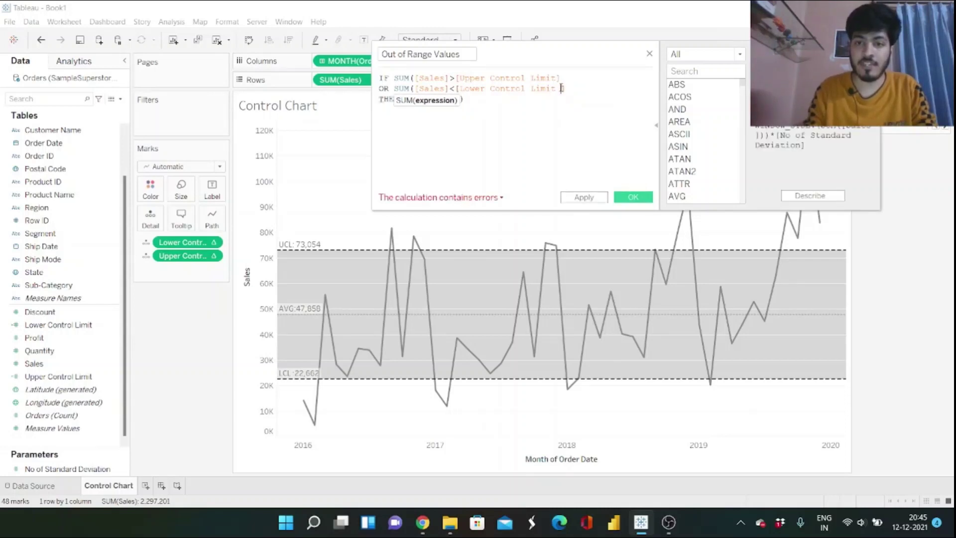
{"action": "key", "text": "BackSpace"}
{"action": "key", "text": "Return"}
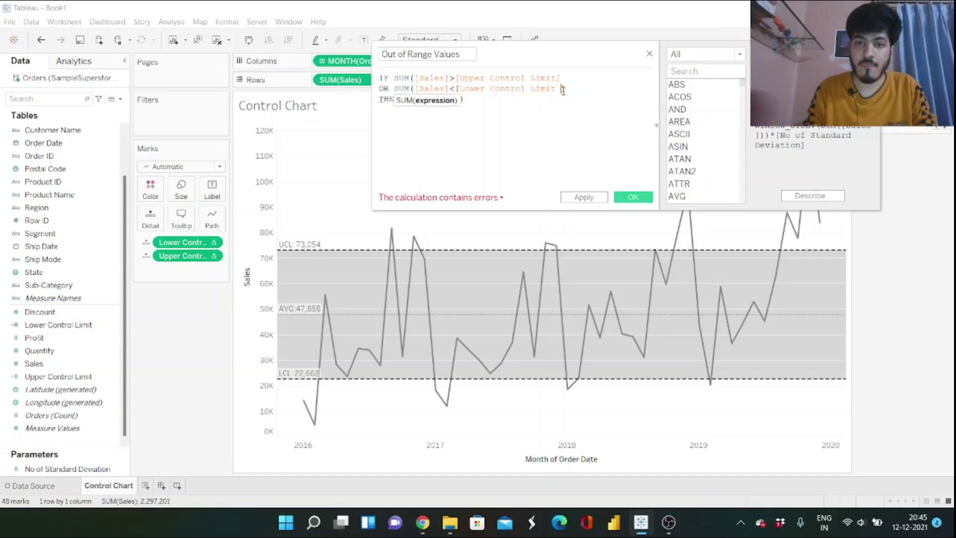
{"action": "left_click", "coordinate": [562, 89]}
{"action": "key", "text": "BackSpace"}
{"action": "key", "text": "Return"}
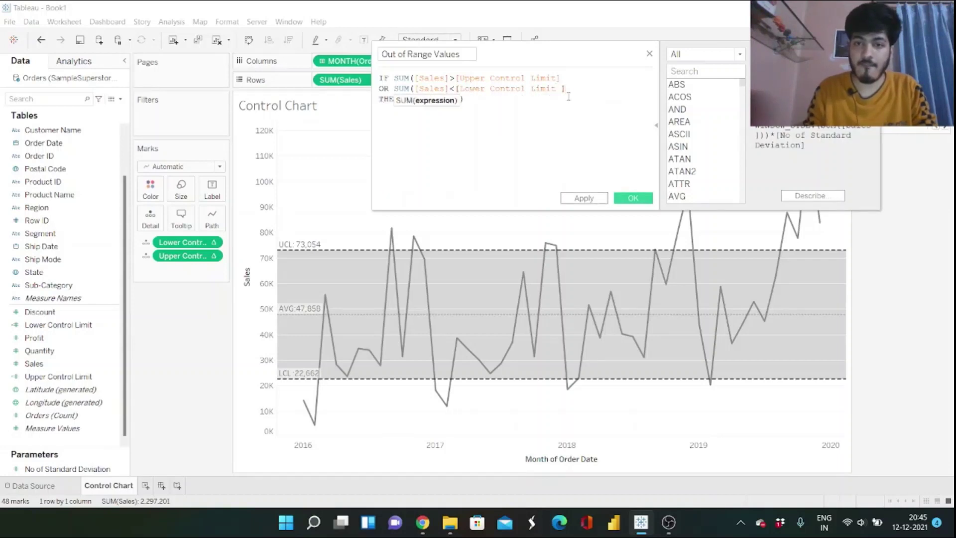
{"action": "key", "text": "Return"}
{"action": "type", "text": "else"}
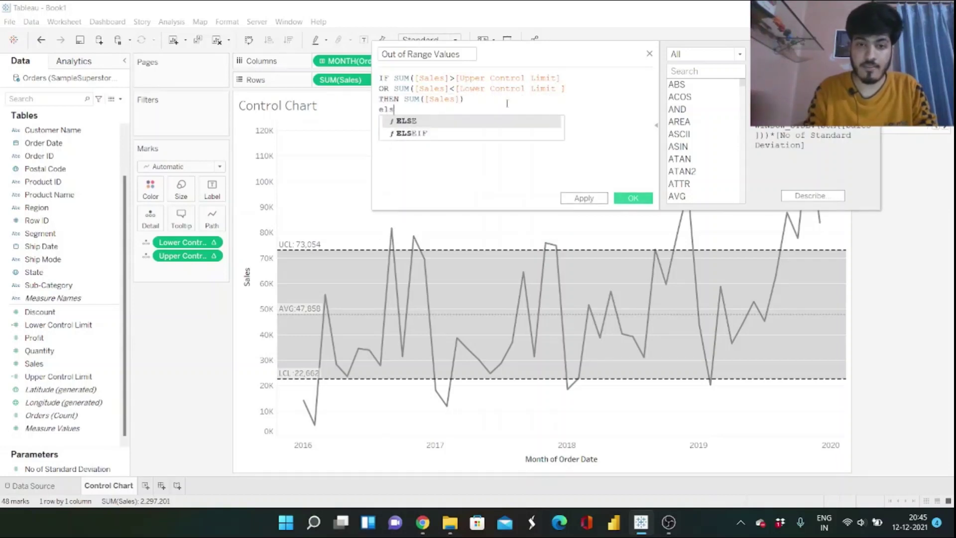
{"action": "key", "text": "BackSpace"}
{"action": "key", "text": "BackSpace"}
{"action": "key", "text": "BackSpace"}
{"action": "key", "text": "BackSpace"}
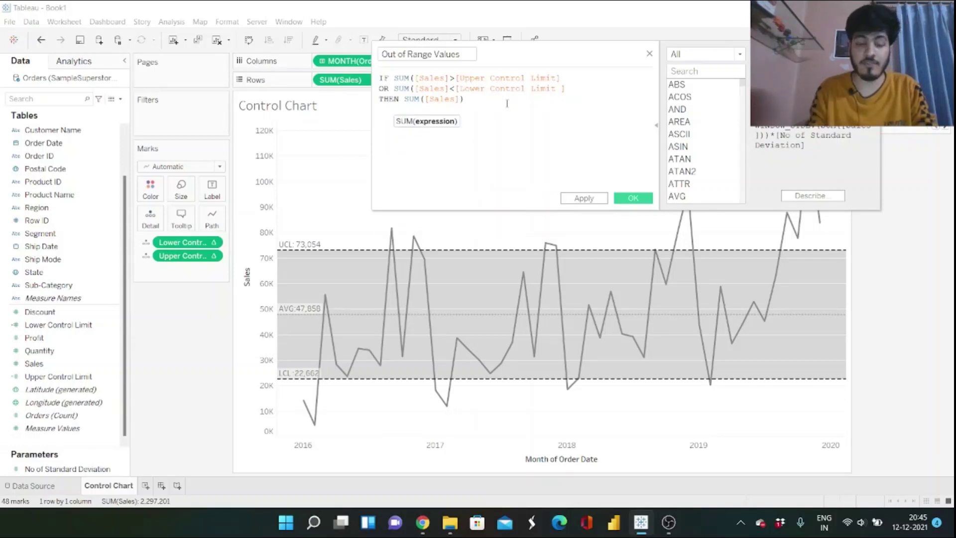
- Close the Out of Range Values formula with an END line and check its calculation error
{"action": "type", "text": "end"}
{"action": "key", "text": "Return"}
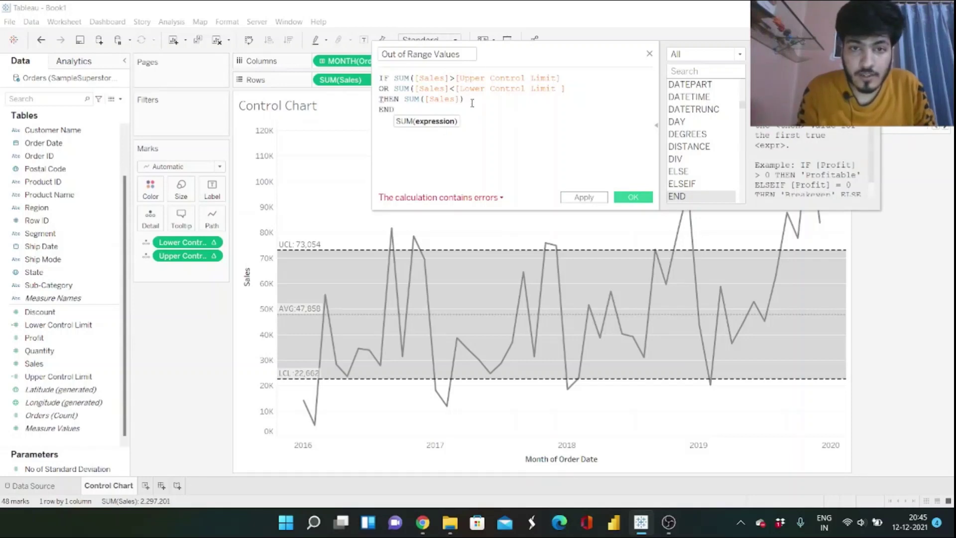
{"action": "left_click", "coordinate": [493, 198]}
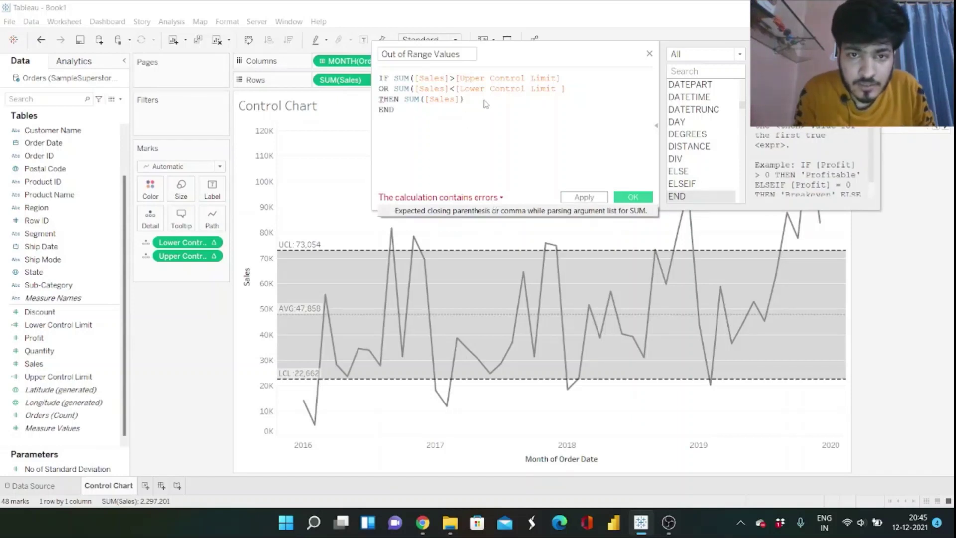
- Add the missing closing parenthesis after SUM([Sales] in both conditions of the formula and save the calculated field
{"action": "left_click", "coordinate": [450, 89]}
{"action": "type", "text": ")"}
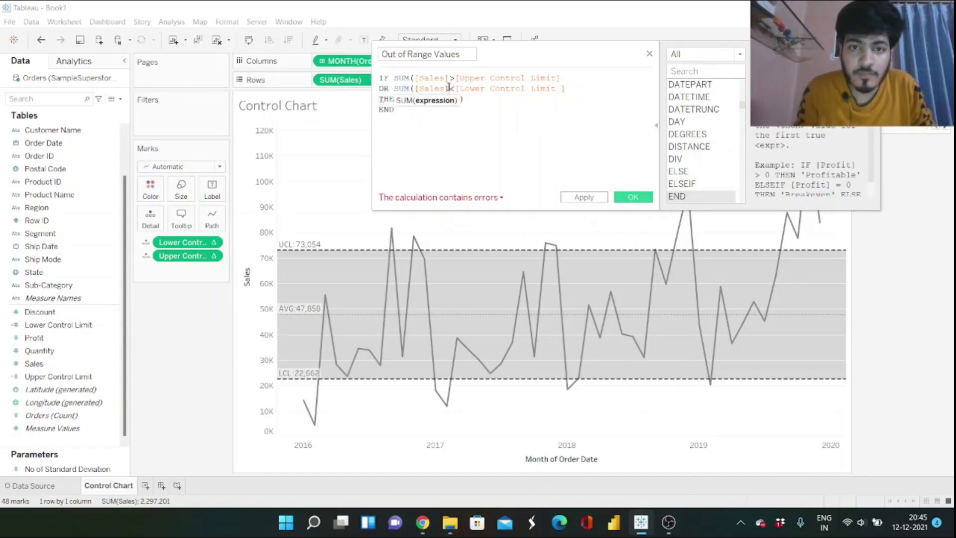
{"action": "left_click", "coordinate": [448, 80]}
{"action": "type", "text": ")"}
{"action": "left_click", "coordinate": [473, 142]}
{"action": "left_click", "coordinate": [432, 144]}
{"action": "left_click", "coordinate": [633, 198]}
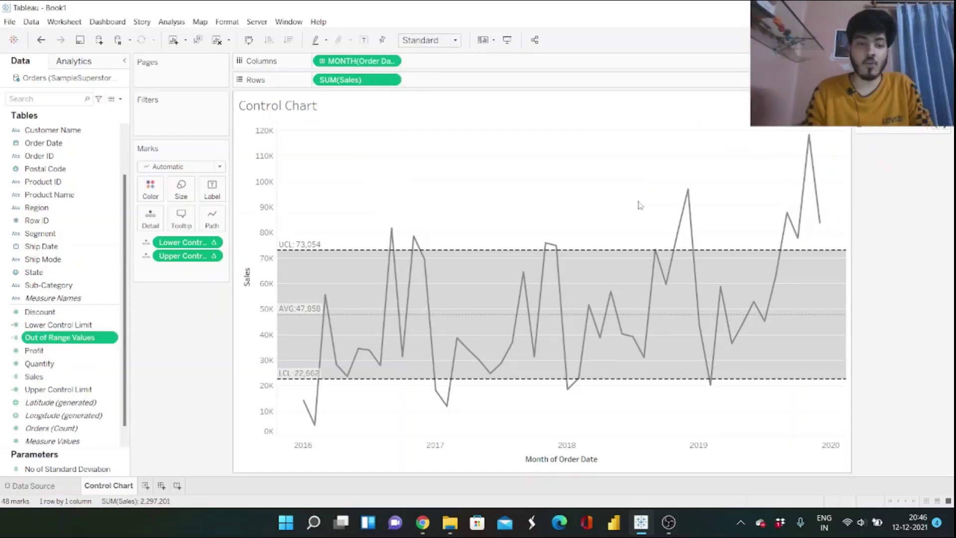
- Add the Out of Range Values field to the rows after SUM(Sales)
{"action": "left_click", "coordinate": [75, 342]}
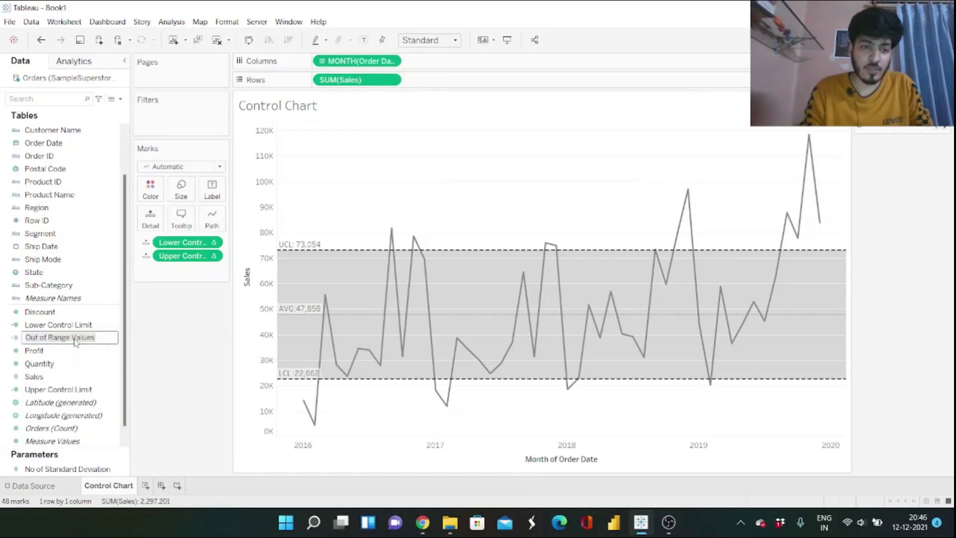
{"action": "left_click", "coordinate": [75, 344]}
{"action": "left_click_drag", "start_coordinate": [78, 344], "coordinate": [476, 84]}
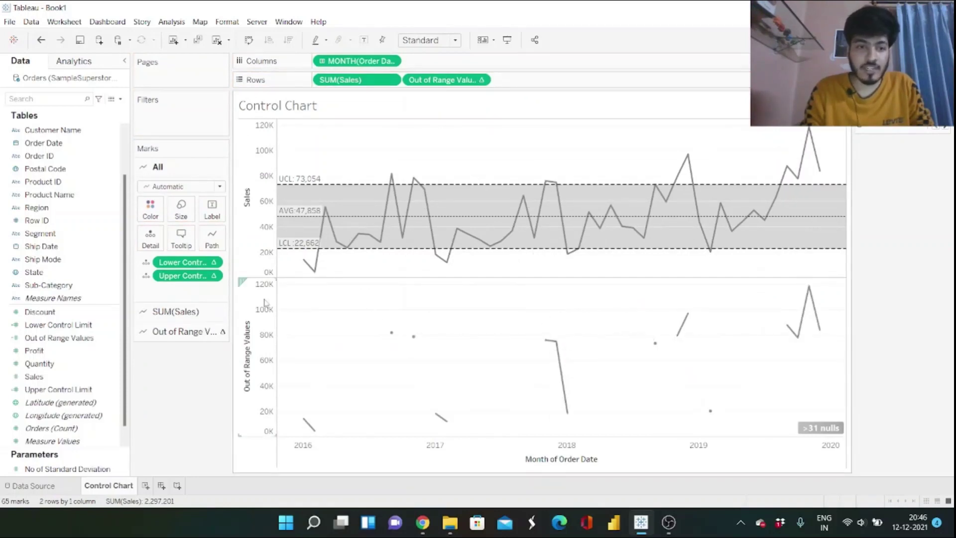
- Change the Out of Range Values marks to circles and make them slightly larger
{"action": "left_click", "coordinate": [204, 334]}
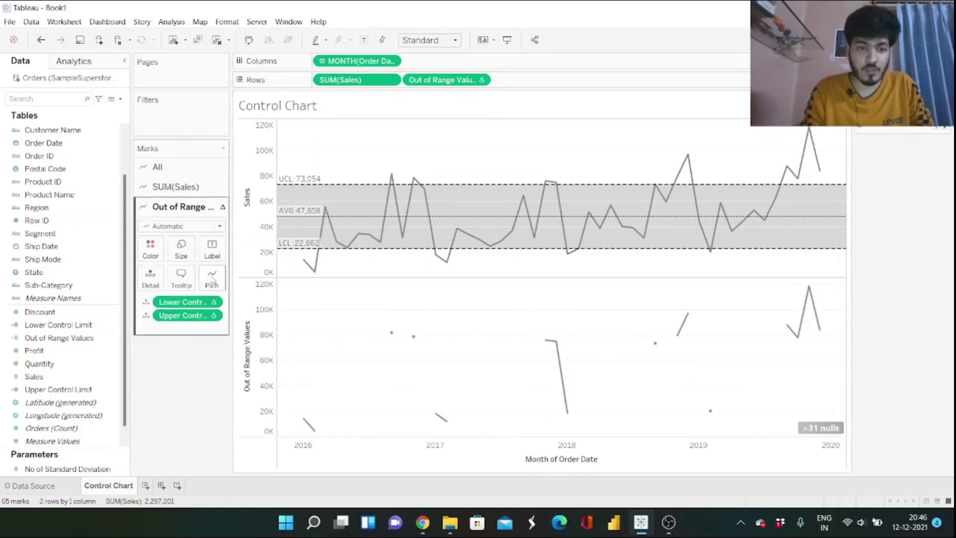
{"action": "left_click", "coordinate": [206, 226]}
{"action": "left_click", "coordinate": [186, 303]}
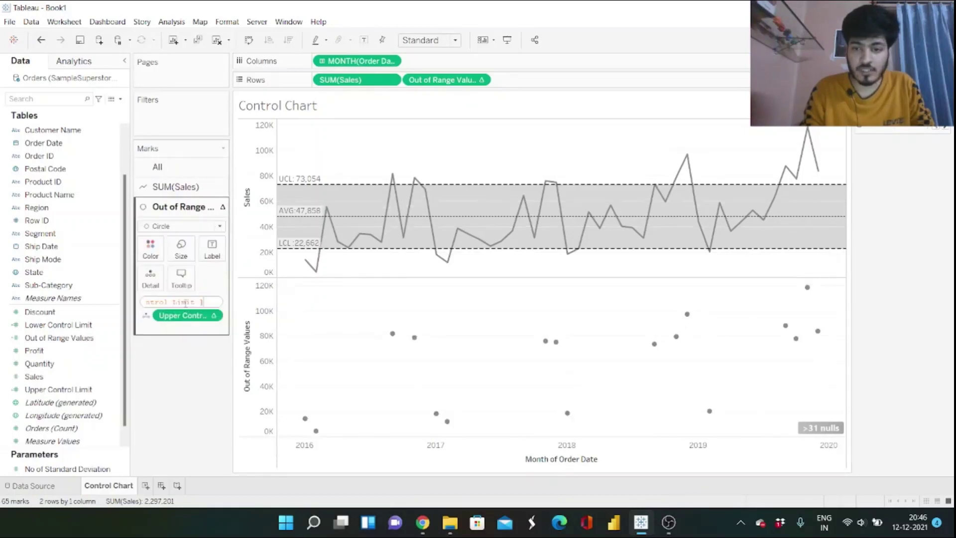
{"action": "left_click", "coordinate": [181, 256]}
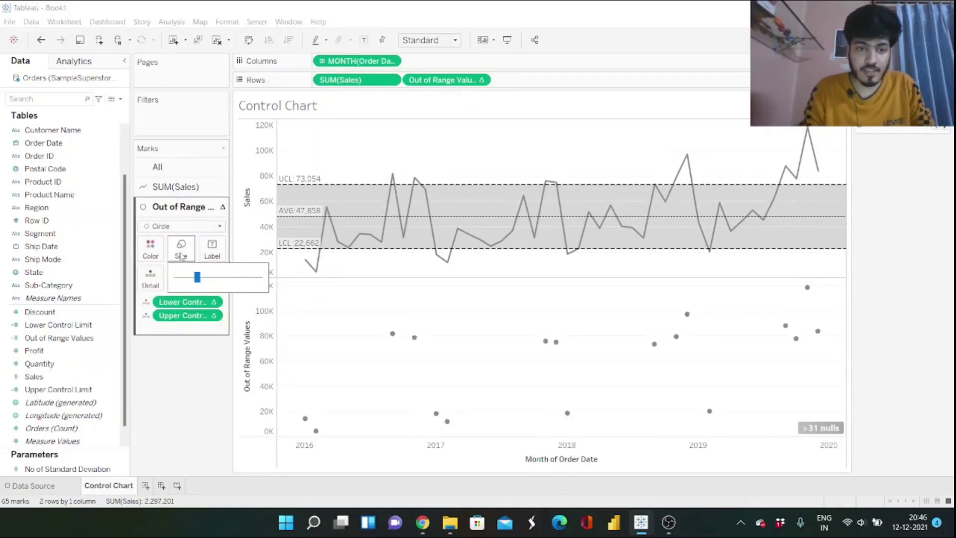
{"action": "left_click_drag", "start_coordinate": [198, 278], "coordinate": [203, 278]}
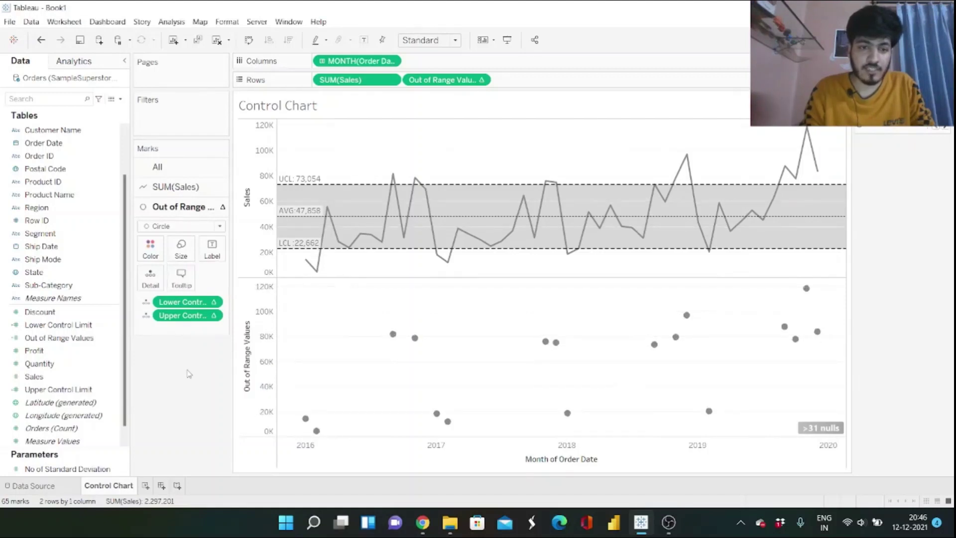
- Color the Out of Range Values circles red and lower their opacity to about 61%
{"action": "left_click", "coordinate": [158, 255]}
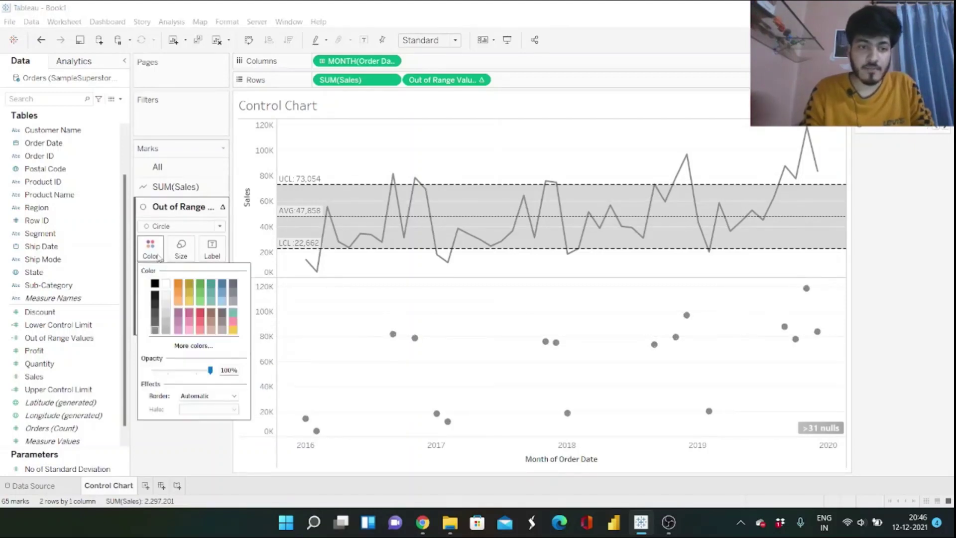
{"action": "left_click", "coordinate": [200, 312]}
{"action": "left_click_drag", "start_coordinate": [210, 369], "coordinate": [194, 377]}
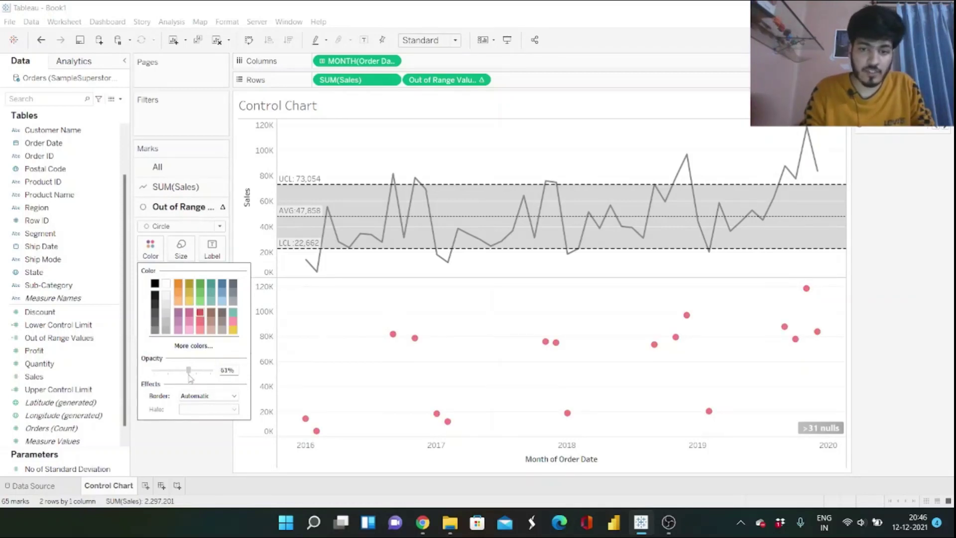
{"action": "left_click", "coordinate": [186, 422]}
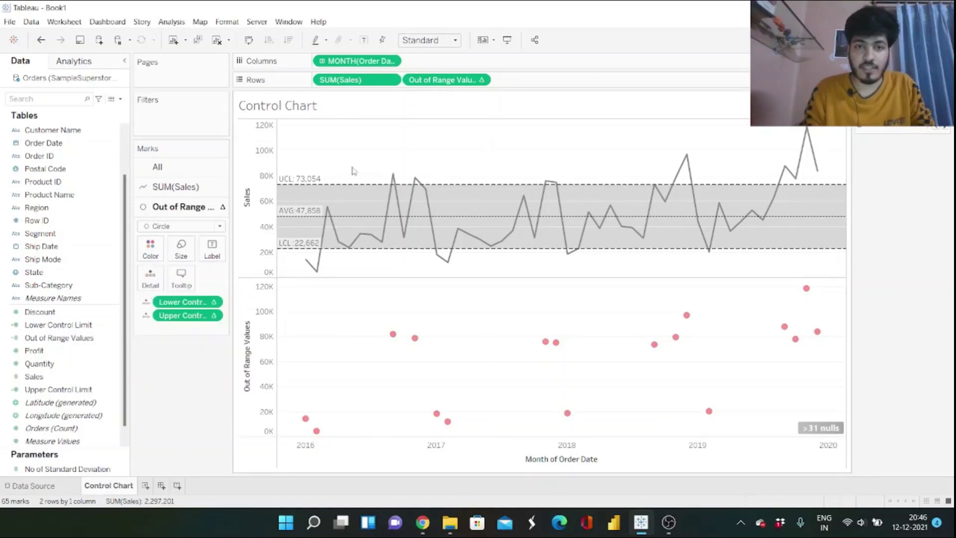
- Combine Out of Range Values with Sales as a dual axis and slightly reduce the circle size
{"action": "left_click", "coordinate": [481, 80]}
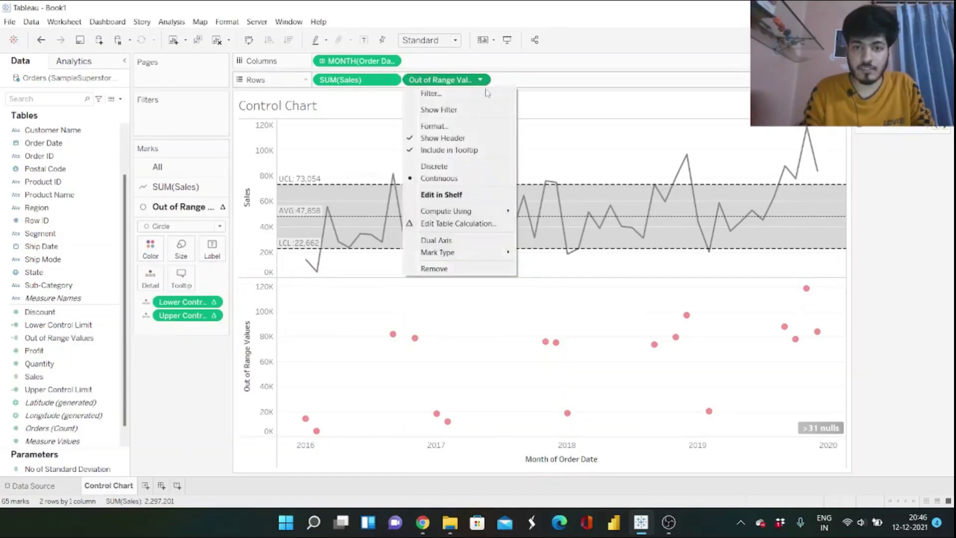
{"action": "left_click", "coordinate": [449, 240]}
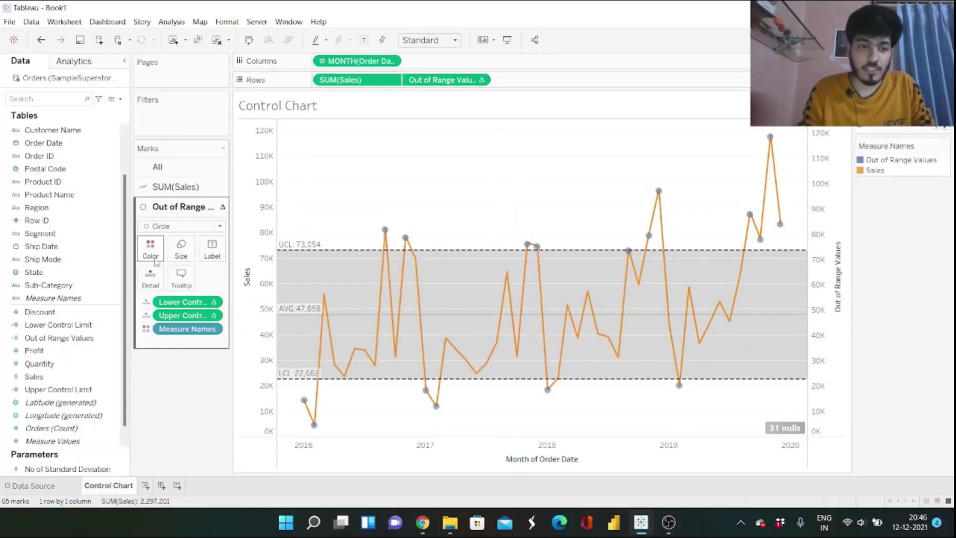
{"action": "left_click", "coordinate": [194, 256]}
{"action": "mouse_move", "coordinate": [203, 277]}
{"action": "left_mouse_down"}
{"action": "mouse_move", "coordinate": [192, 277]}
{"action": "mouse_move", "coordinate": [202, 284]}
{"action": "left_mouse_up"}
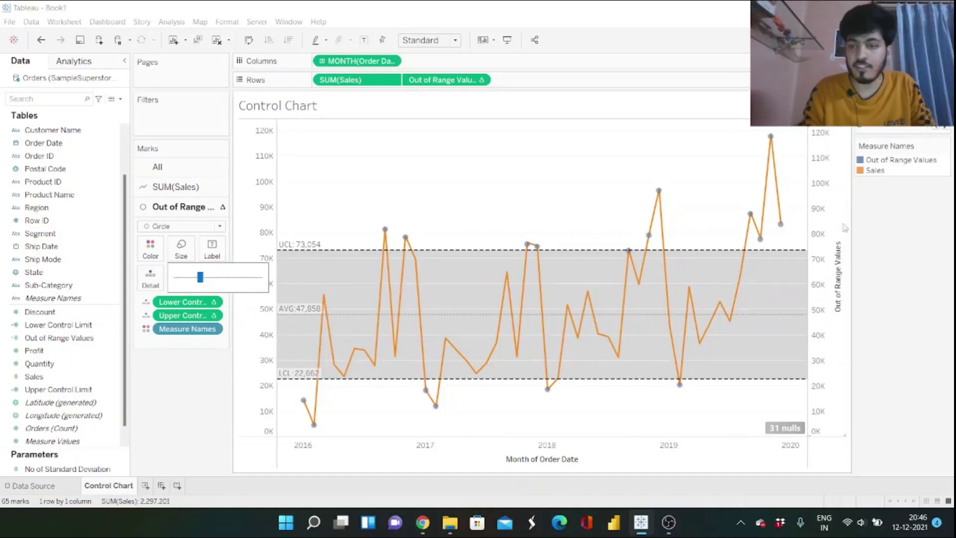
{"action": "left_click", "coordinate": [826, 199]}
{"action": "left_click", "coordinate": [945, 147]}
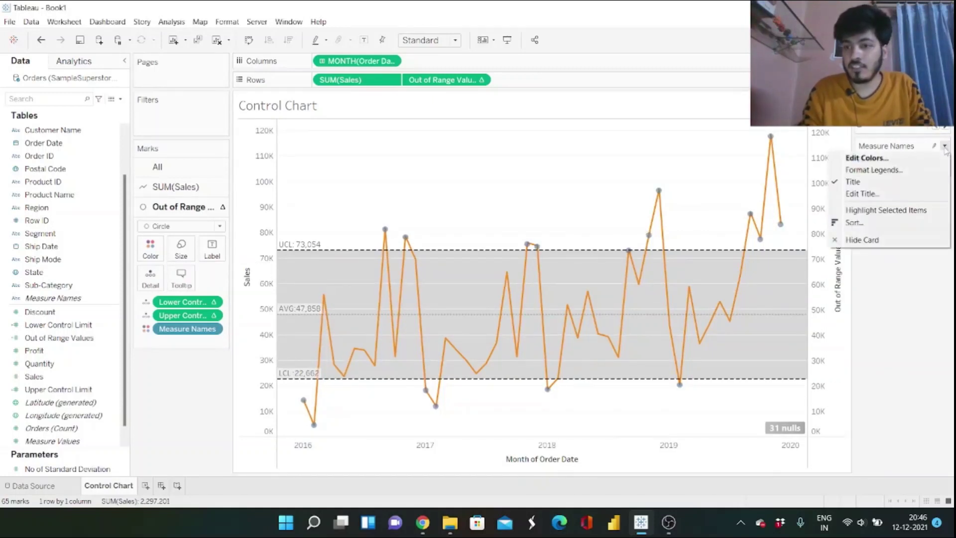
{"action": "left_click", "coordinate": [888, 169]}
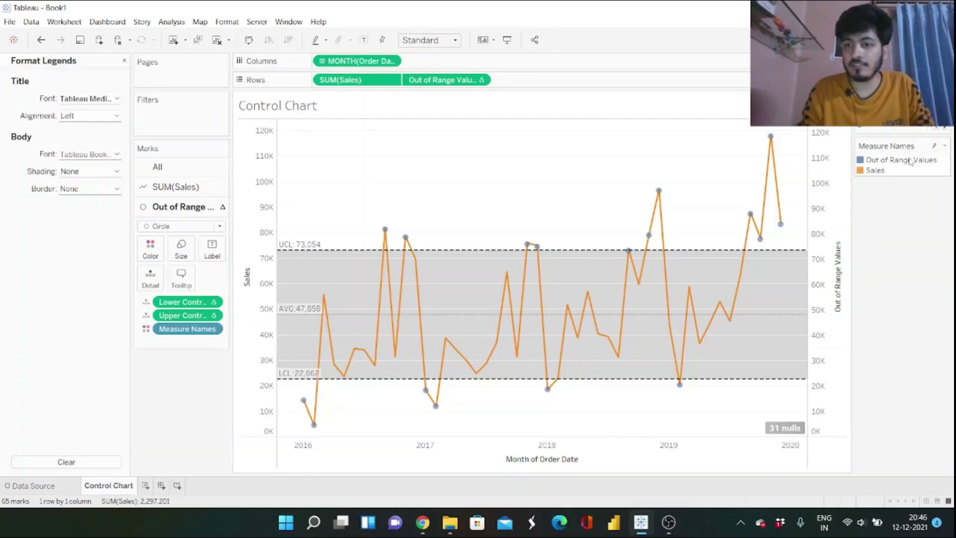
{"action": "left_click", "coordinate": [124, 61]}
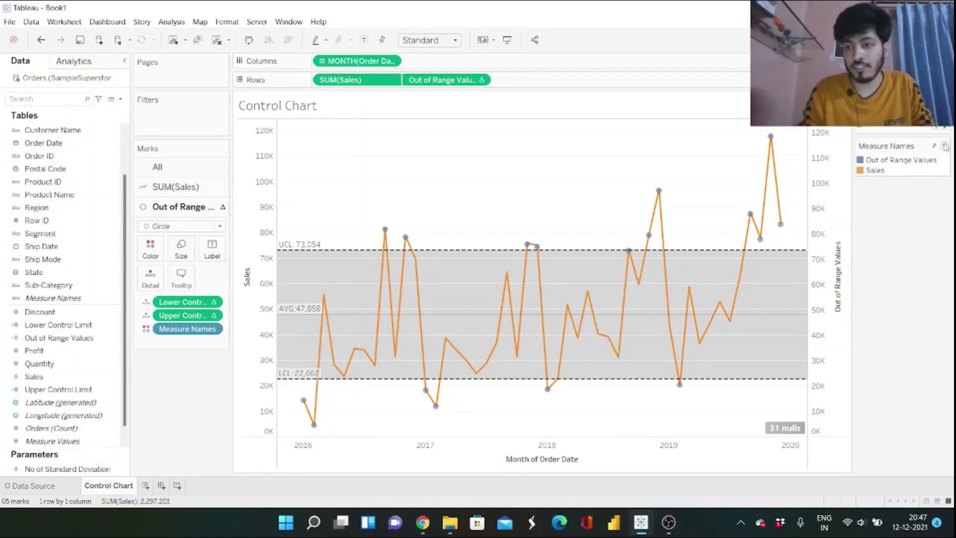
- Edit the Measure Names colors, assigning grey to Sales and red to Out of Range Values
{"action": "left_click", "coordinate": [945, 147]}
{"action": "left_click", "coordinate": [905, 158]}
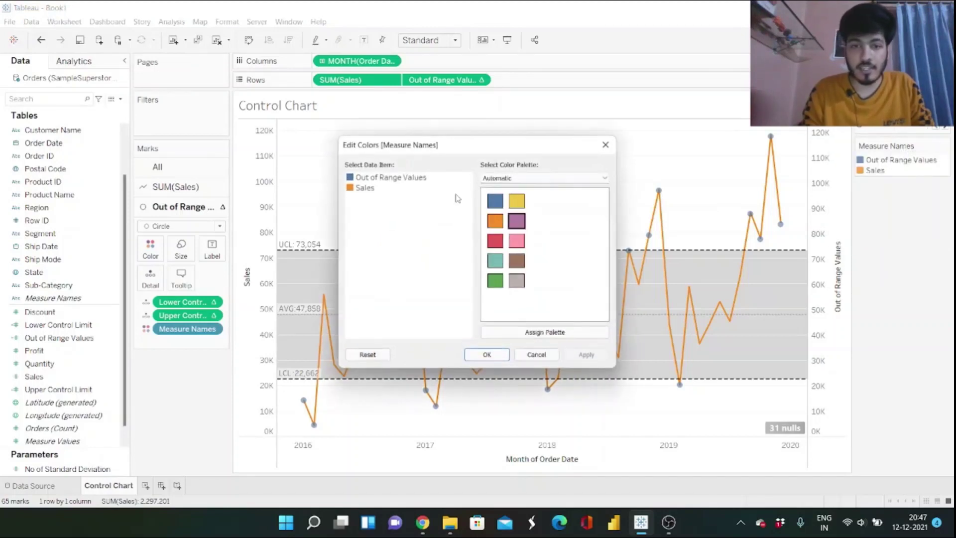
{"action": "left_click", "coordinate": [351, 190]}
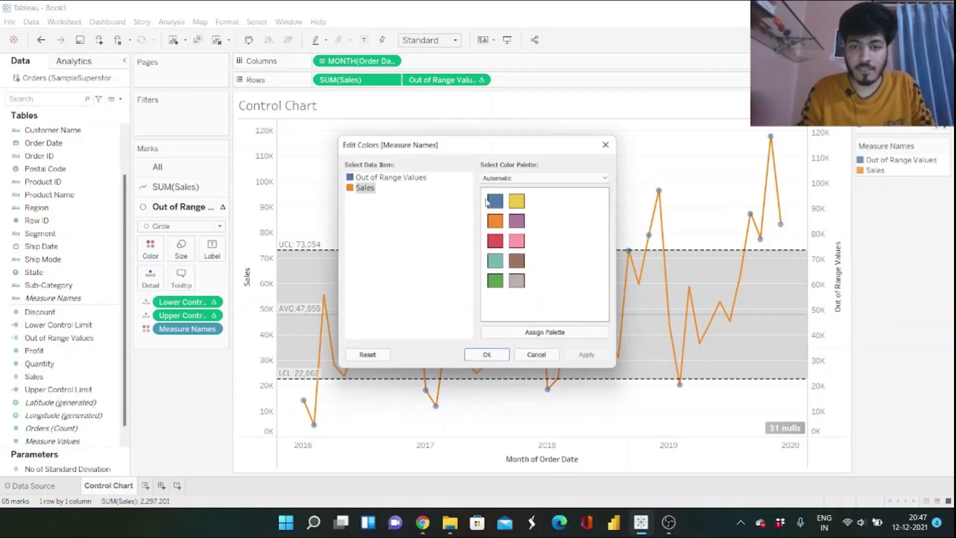
{"action": "left_click", "coordinate": [517, 280]}
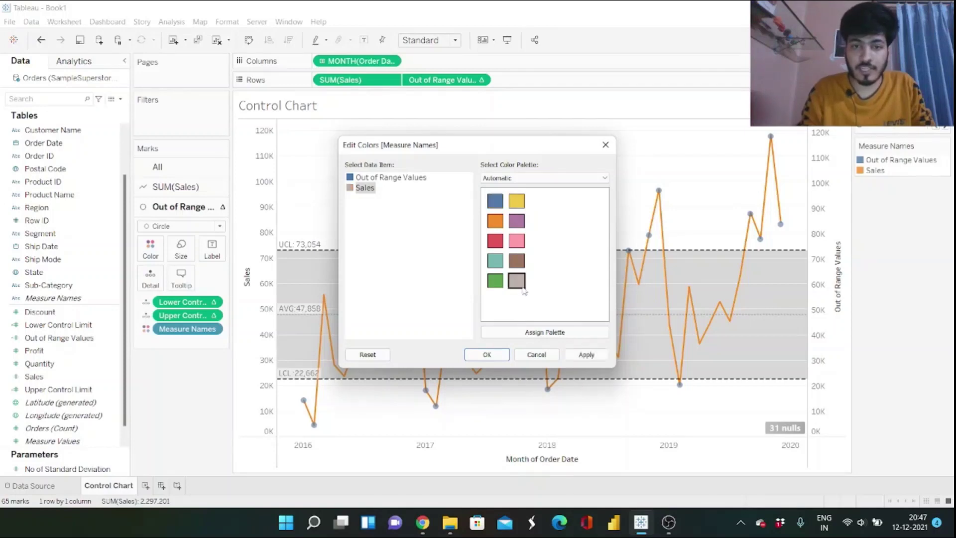
{"action": "left_click", "coordinate": [361, 178]}
{"action": "left_click", "coordinate": [495, 241]}
{"action": "left_click", "coordinate": [589, 355]}
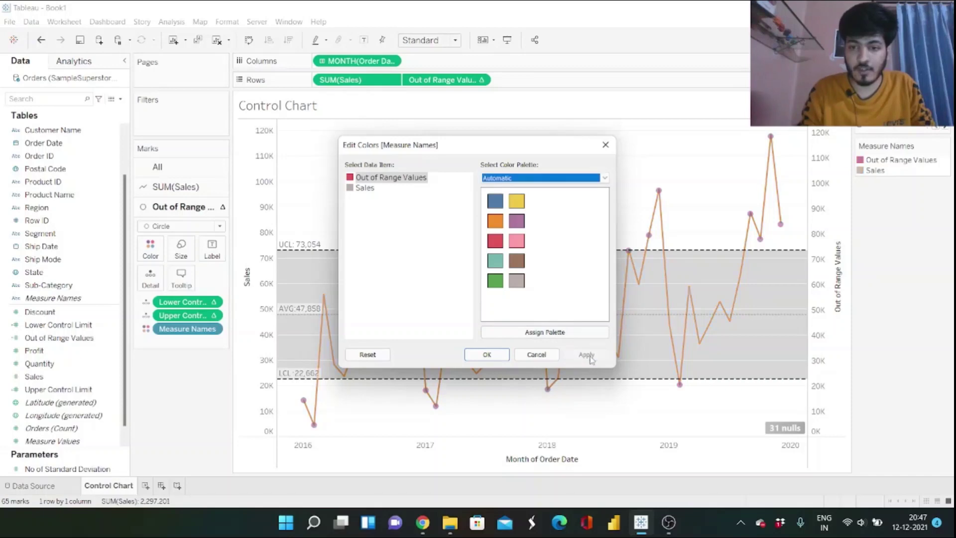
{"action": "left_click", "coordinate": [487, 355]}
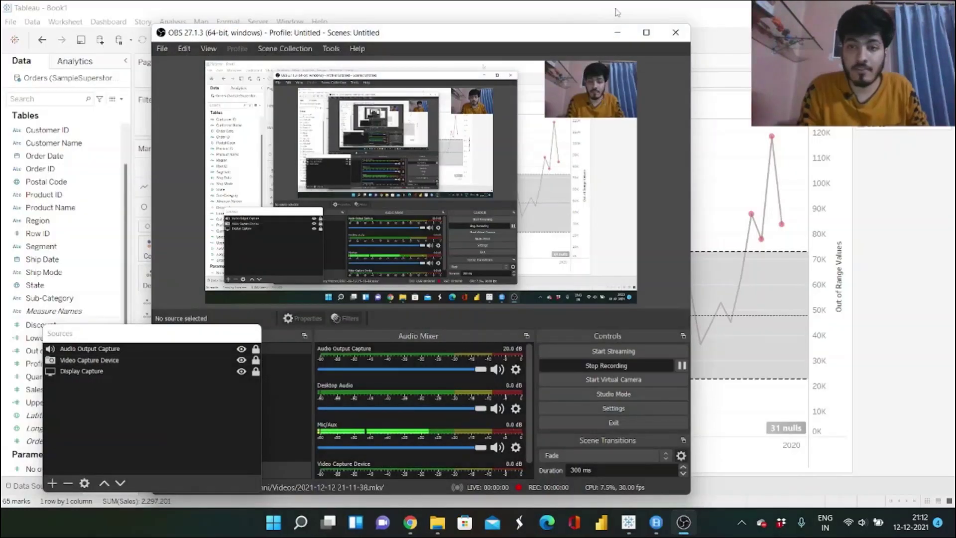
{"action": "left_click", "coordinate": [622, 29]}
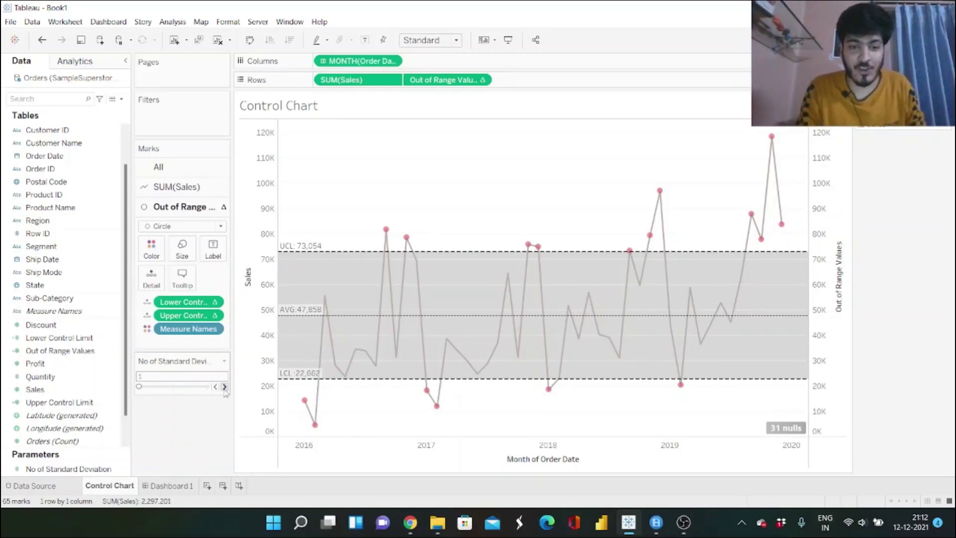
{"action": "right_click", "coordinate": [823, 269]}
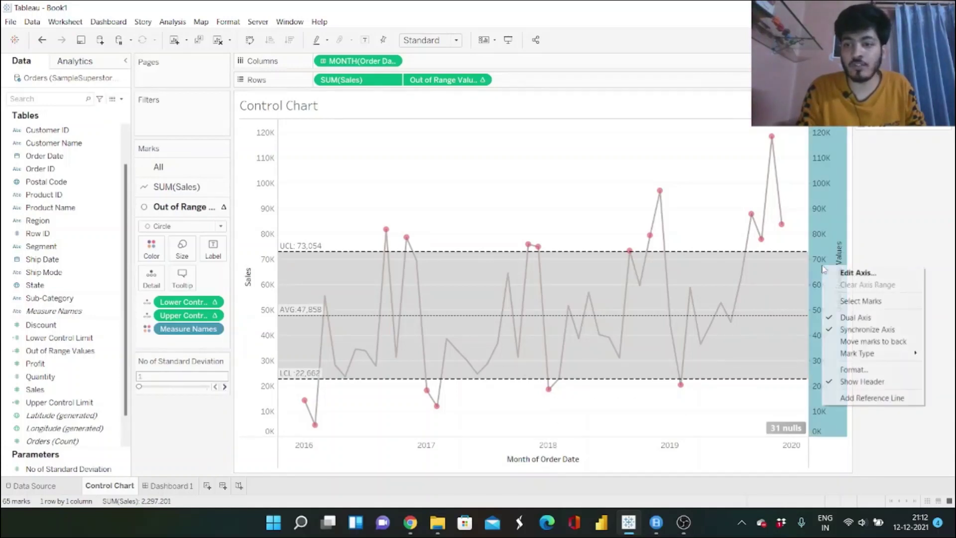
{"action": "left_click", "coordinate": [208, 419]}
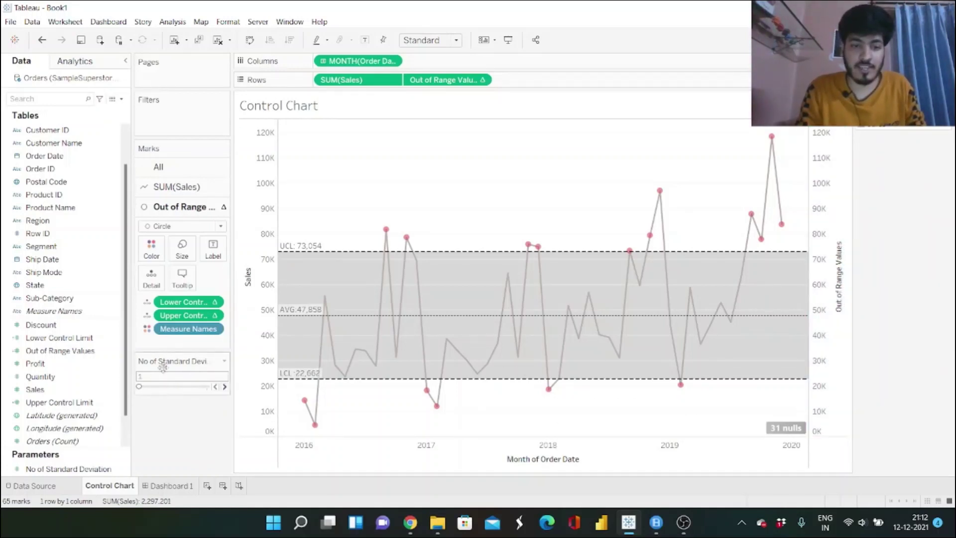
- Test the control limits with No of Standard Deviation at 2 and 3, and return the parameter to 1
{"action": "left_click", "coordinate": [225, 387]}
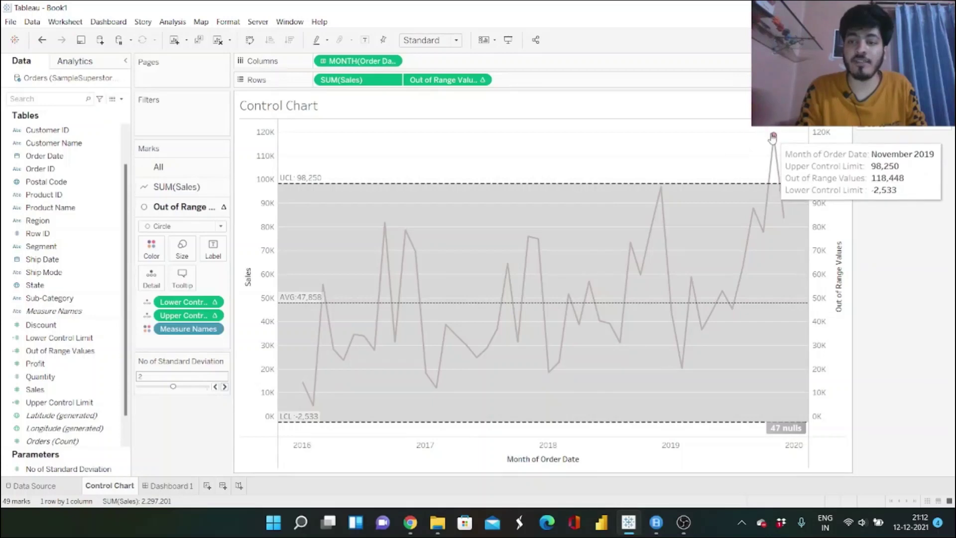
{"action": "left_click", "coordinate": [224, 388]}
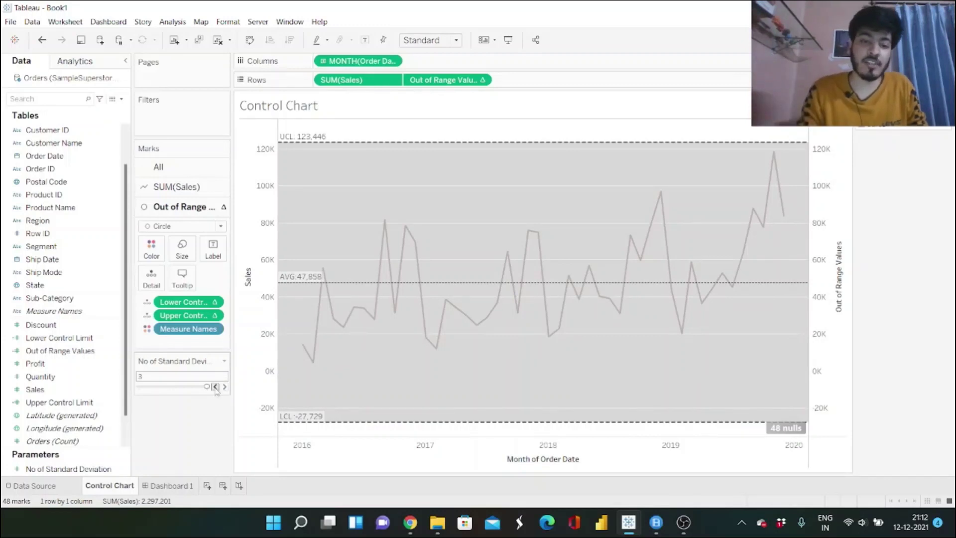
{"action": "left_click", "coordinate": [215, 387]}
{"action": "left_click", "coordinate": [215, 387]}
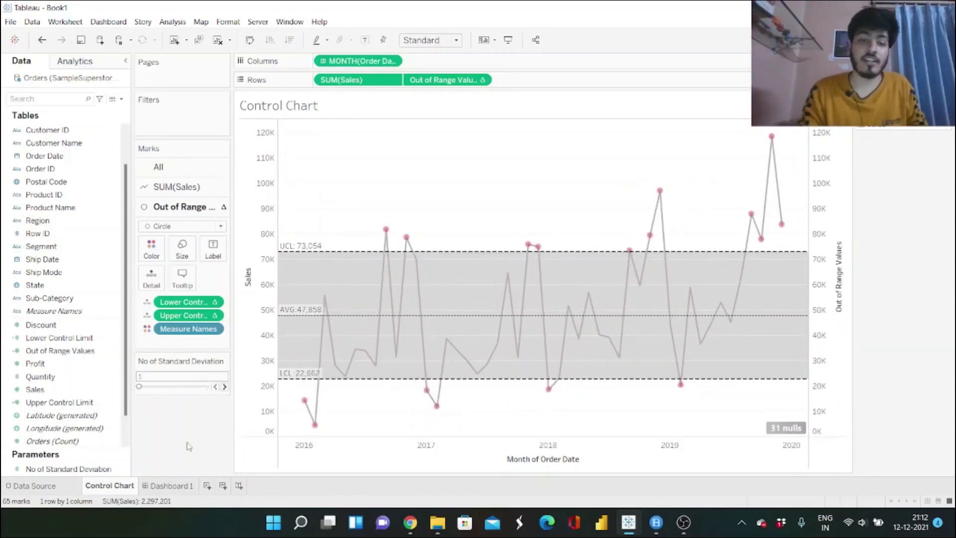
- Open the Dashboard 1 sheet
{"action": "left_click", "coordinate": [172, 486]}
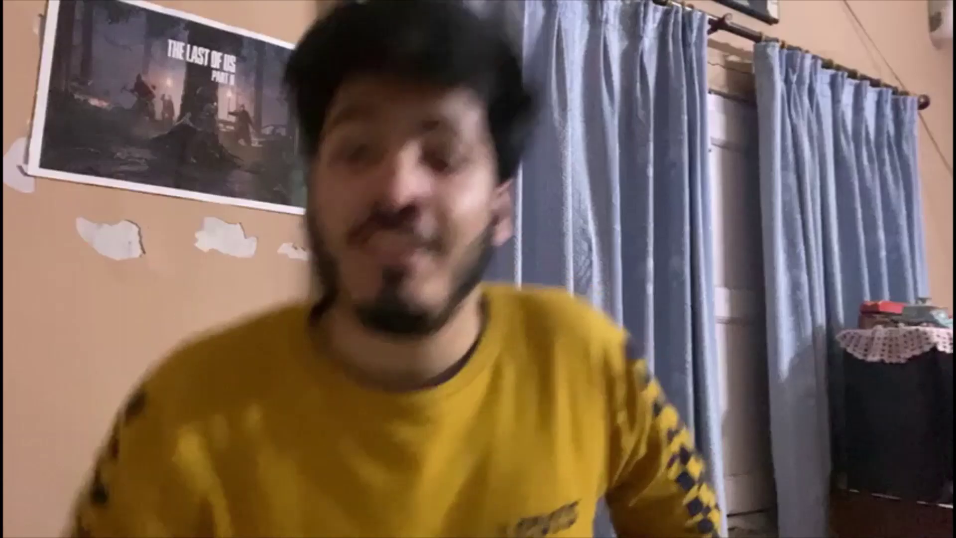